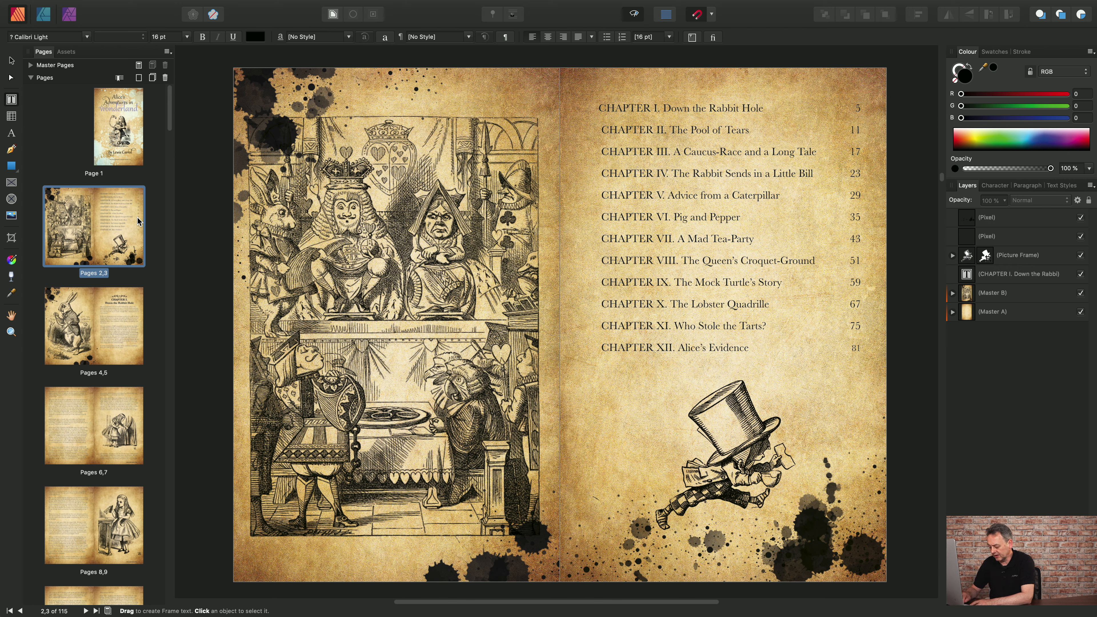
Search the whole book for the word "Party" with Find and Replace
key("super+f")
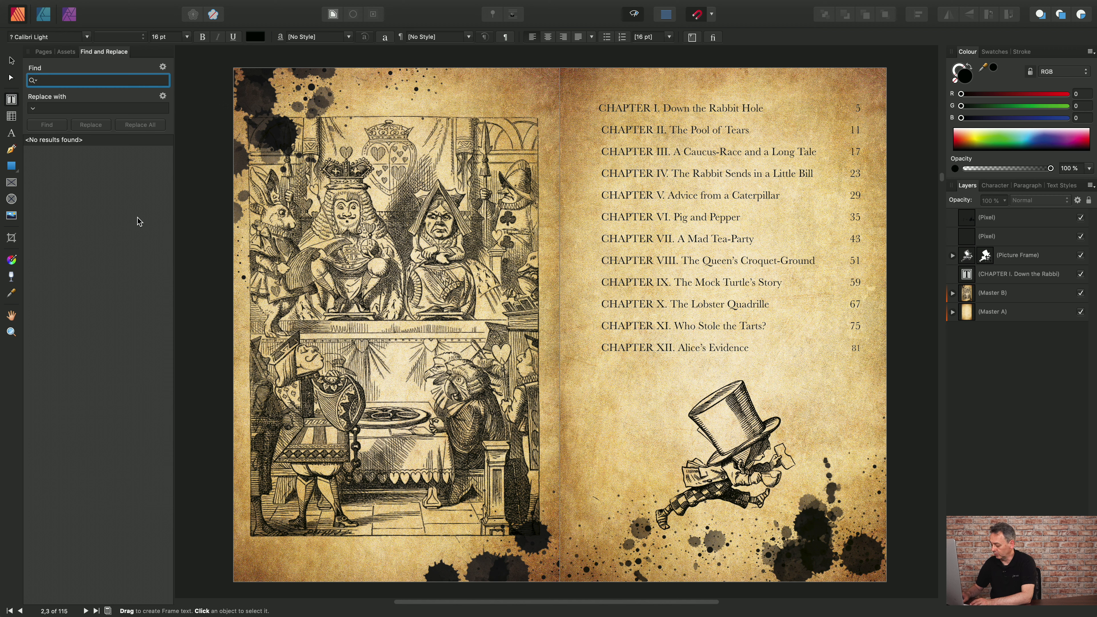
type("Party")
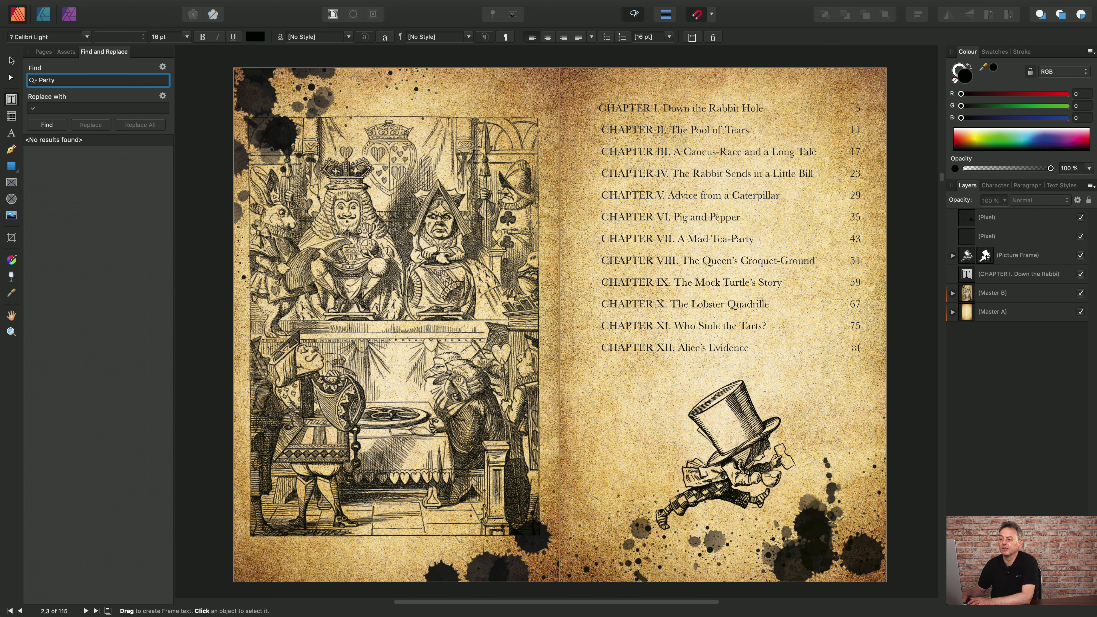
key("Return")
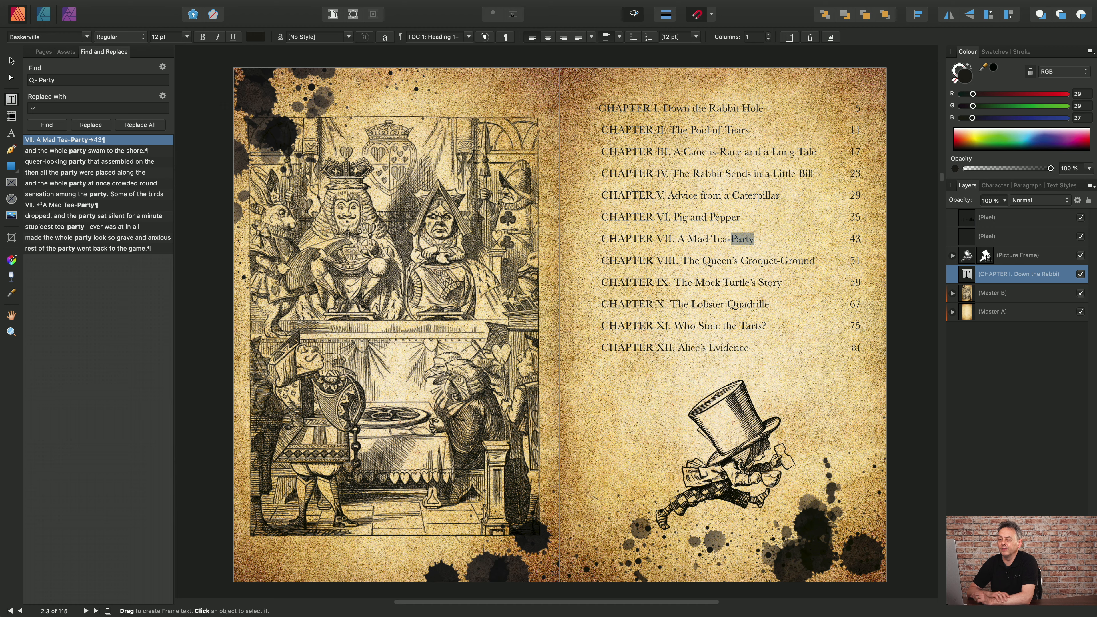
Go through the "Party" matches in the book, ending on the Chapter VII heading "A Mad Tea-Party"
left_click(57, 152)
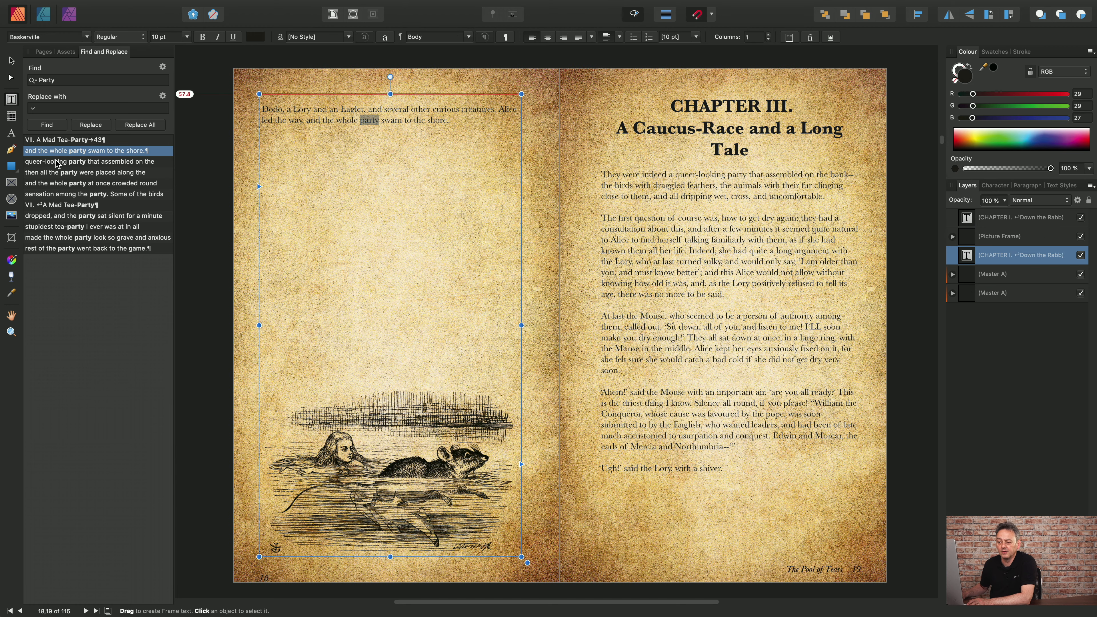
left_click(58, 162)
left_click(55, 173)
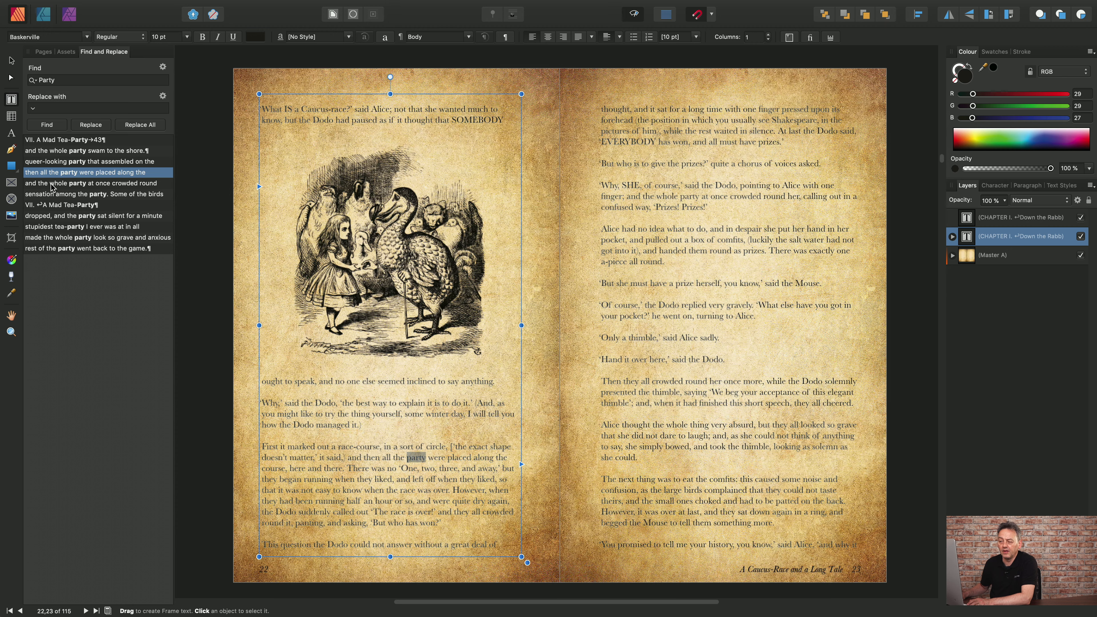
left_click(52, 184)
left_click(52, 194)
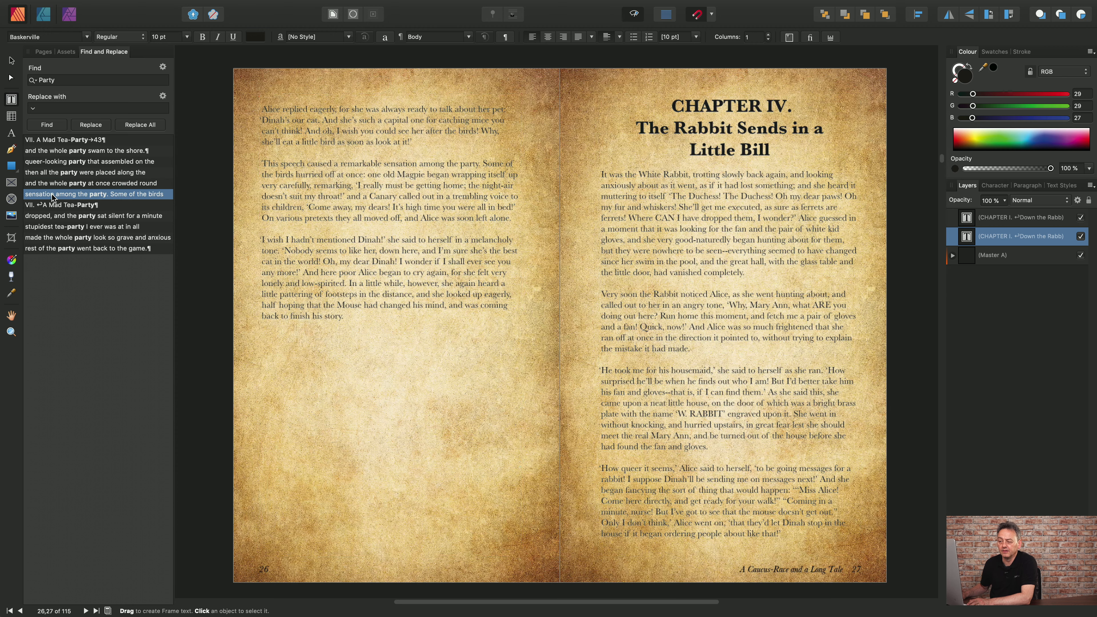
left_click(52, 206)
left_click(54, 216)
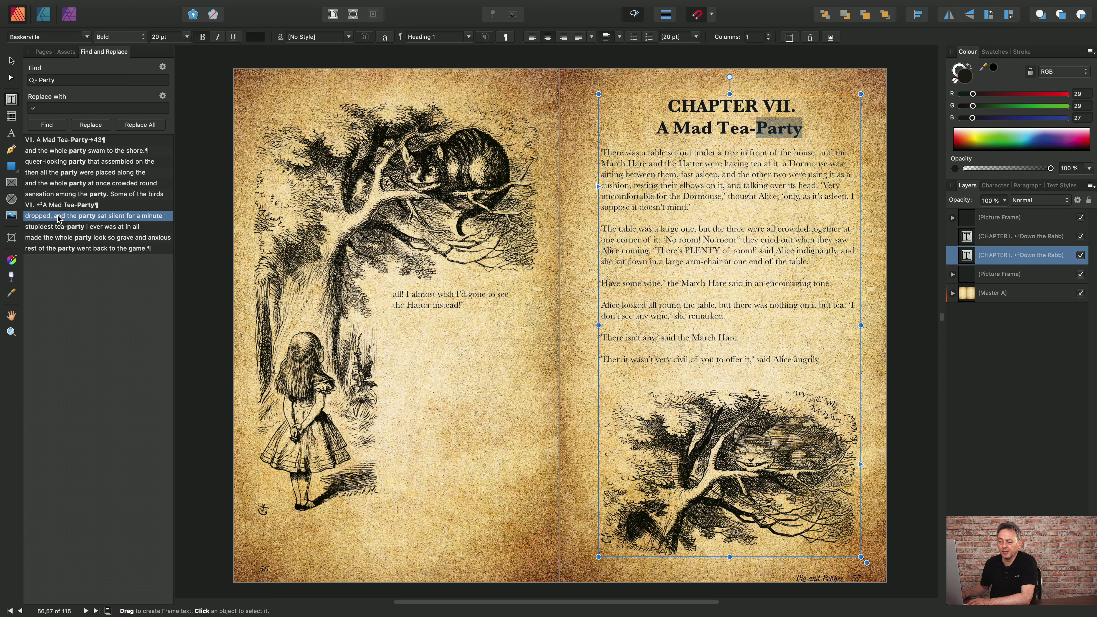
left_click(59, 226)
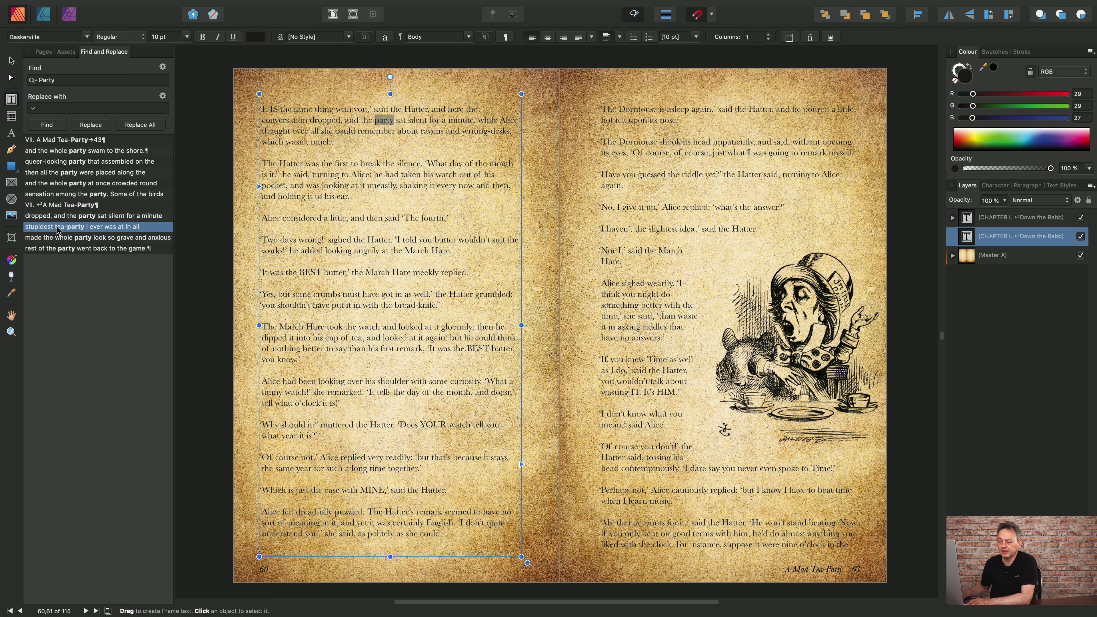
left_click(59, 238)
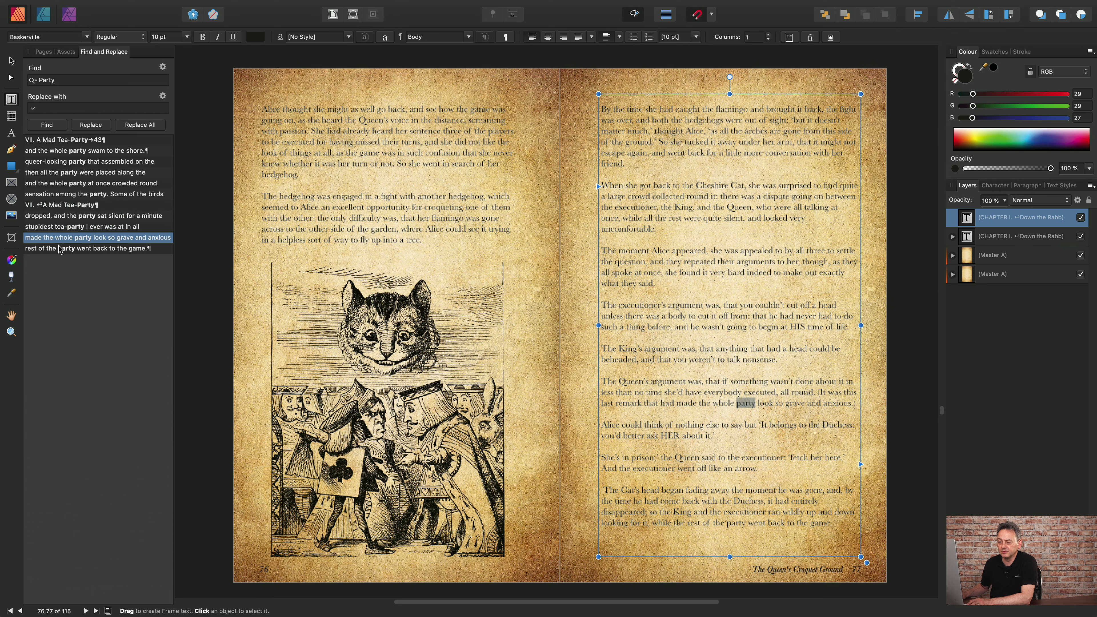
left_click(61, 249)
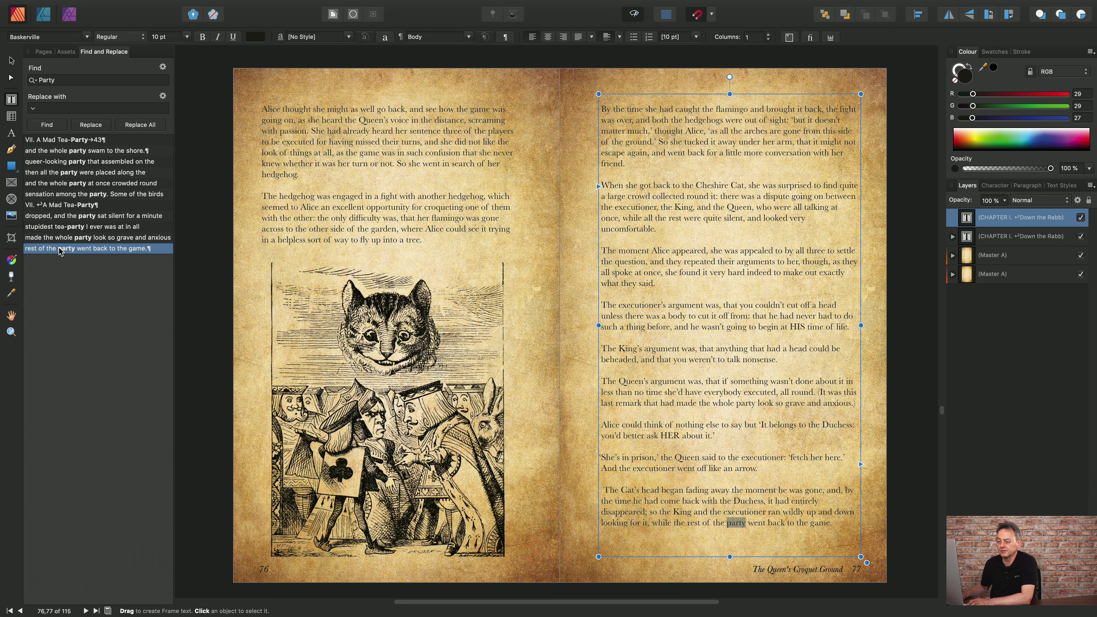
left_click(56, 206)
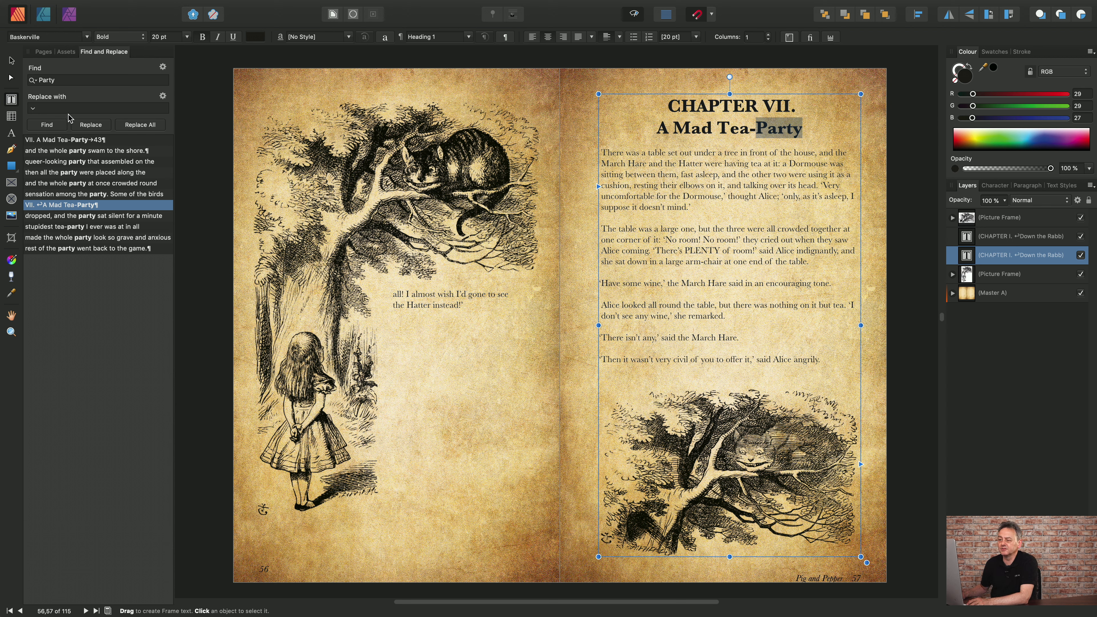
Return to the table of contents spread on pages 2,3
left_click(43, 52)
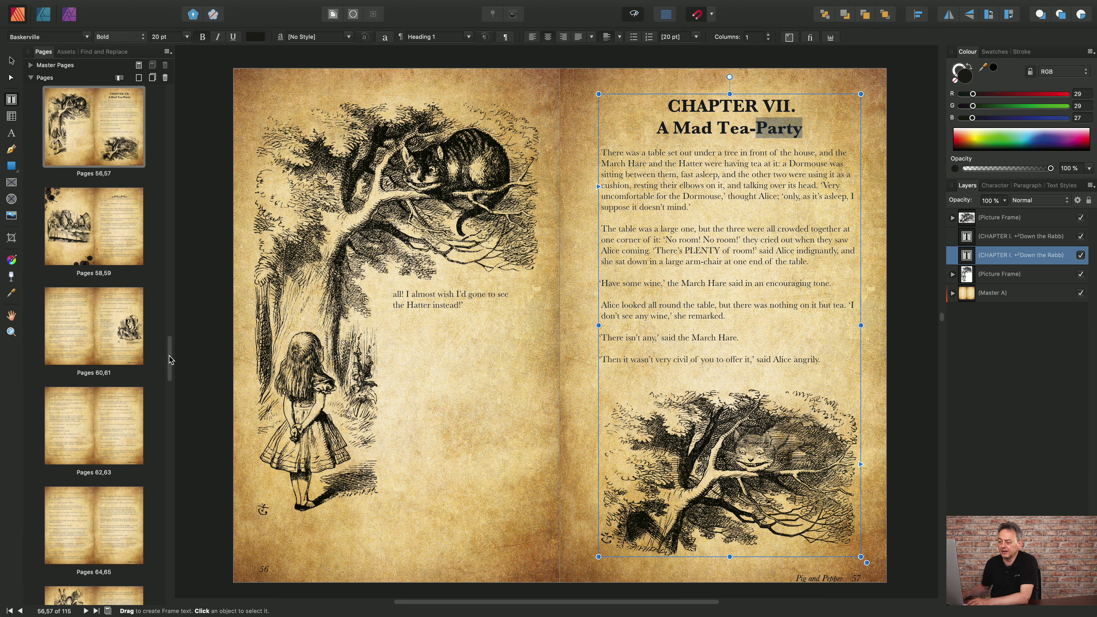
scroll(166, 259, "up", 3)
scroll(165, 249, "up", 20)
left_click(90, 252)
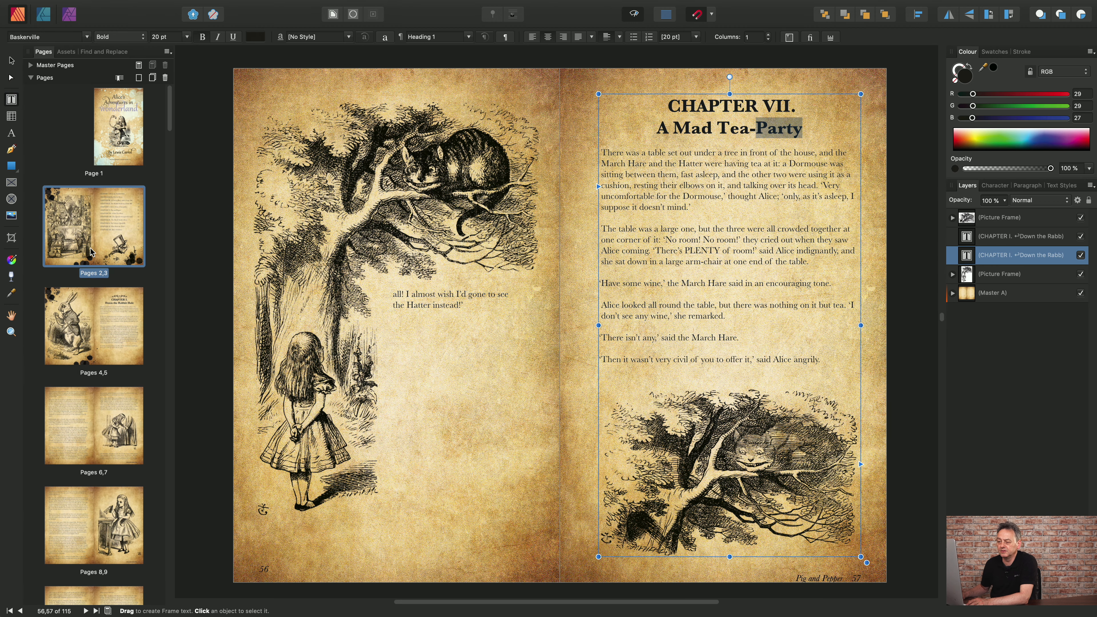
double_click(96, 274)
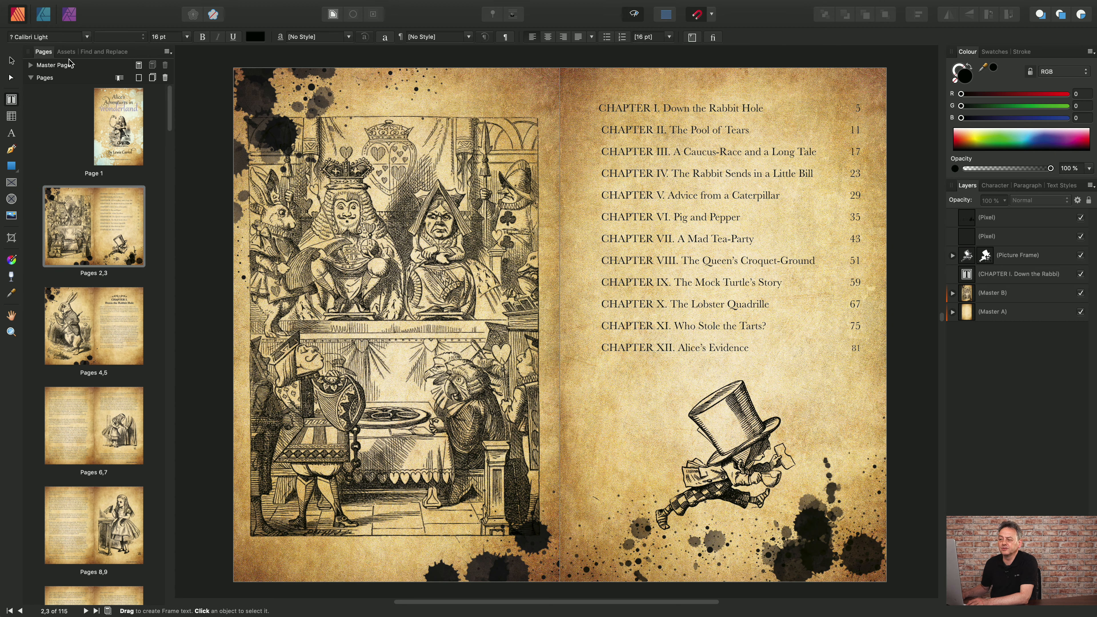
Replace the search term in Find and Replace with "VERY" and run the search
left_click(94, 53)
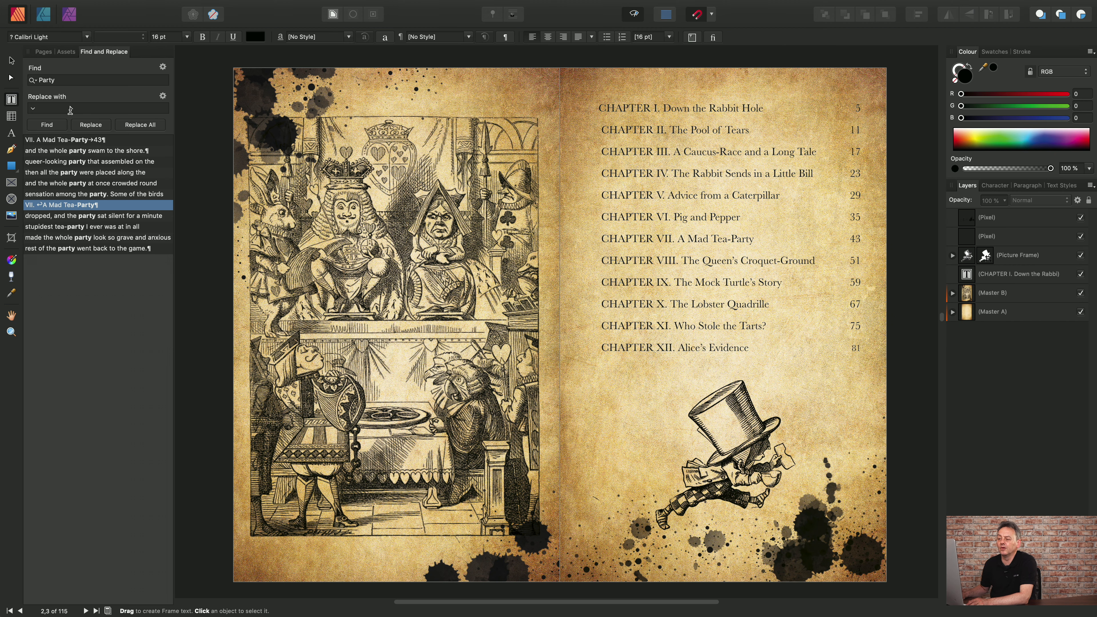
left_click(32, 80)
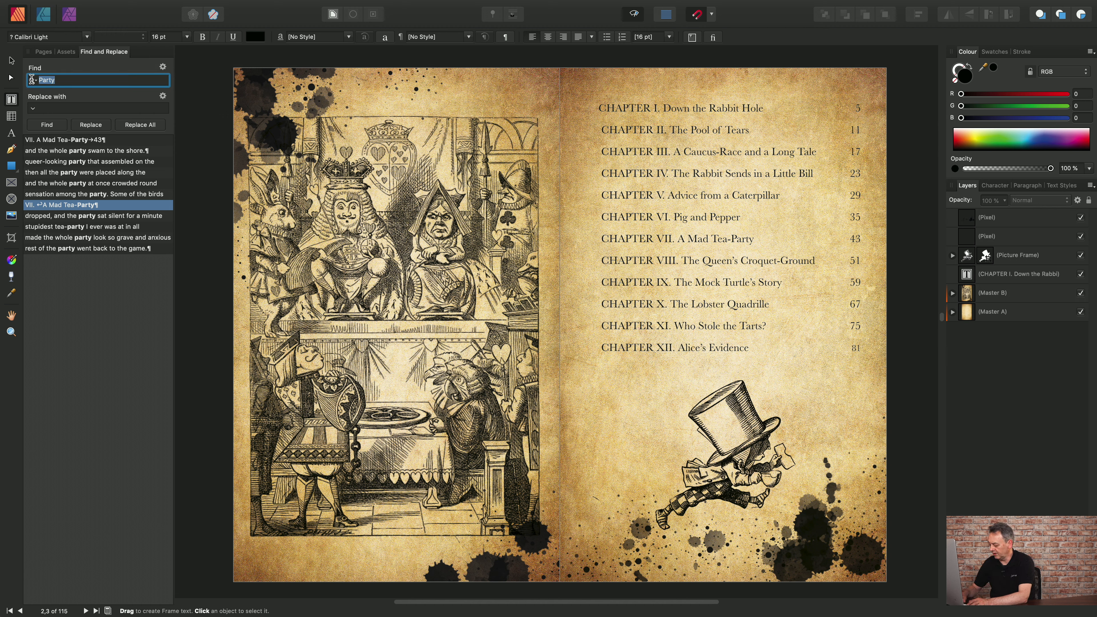
key("BackSpace")
type("VERY")
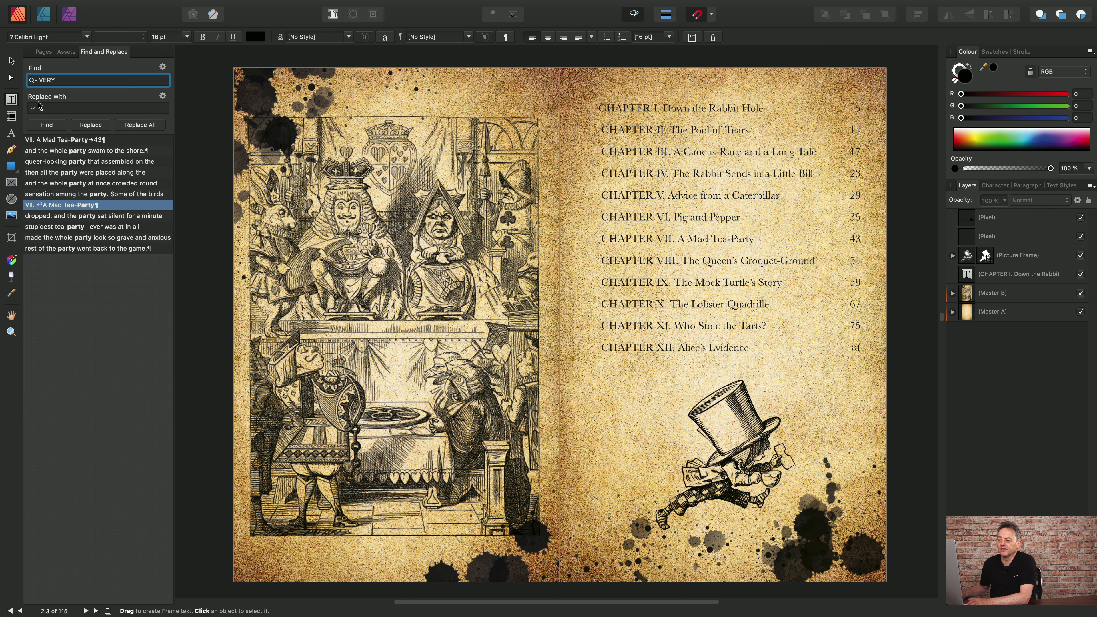
left_click(46, 125)
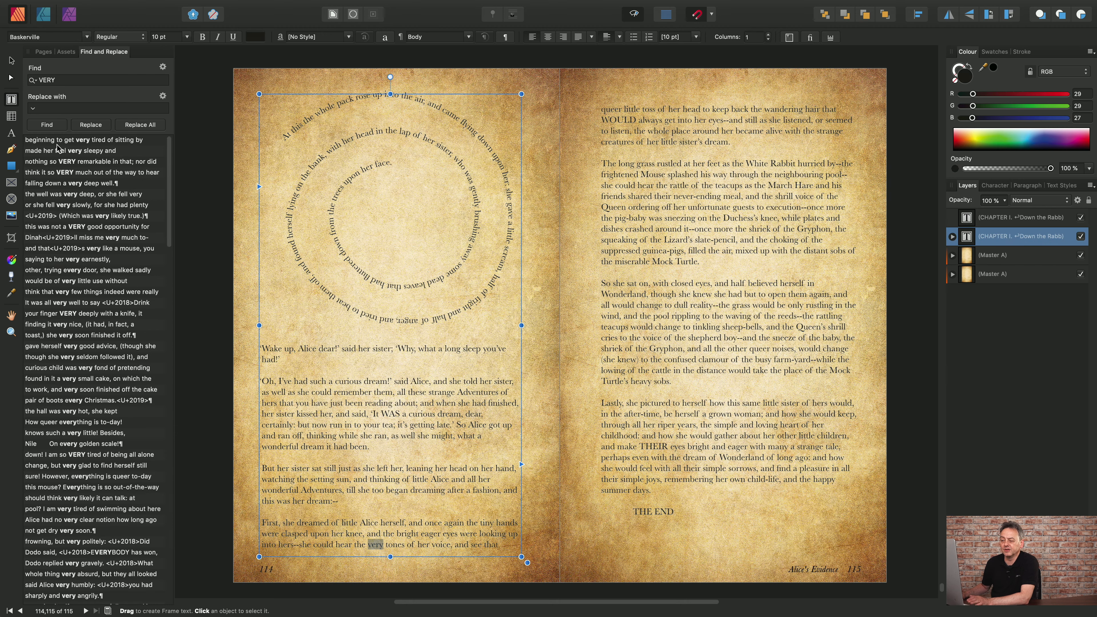
Examine several of the "VERY" matches on their pages to compare how the word is capitalised
left_click(70, 163)
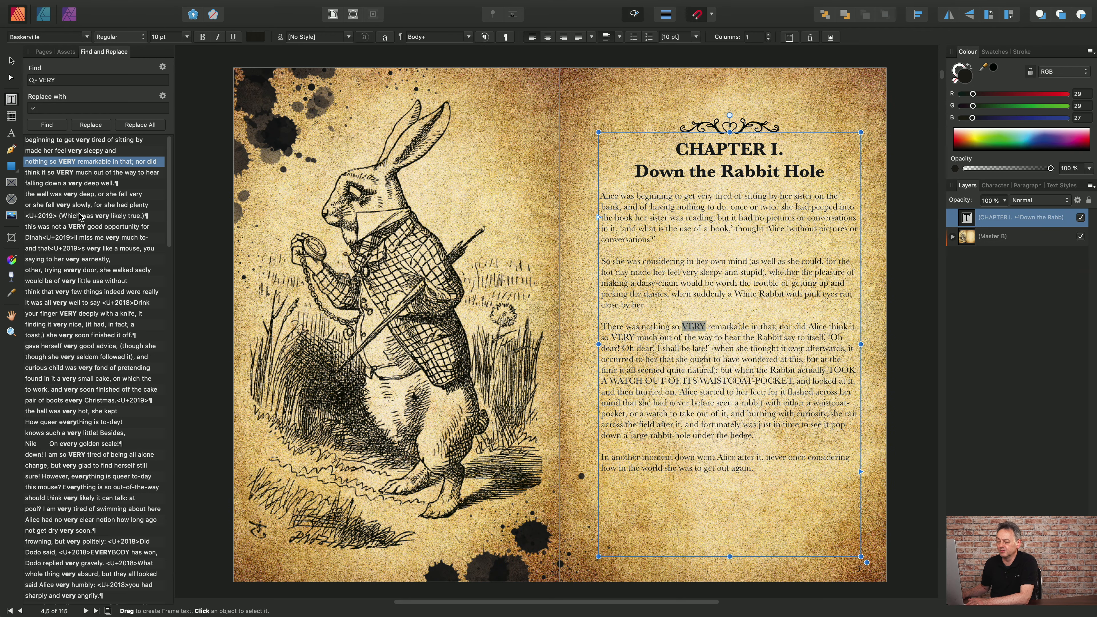
left_click(69, 217)
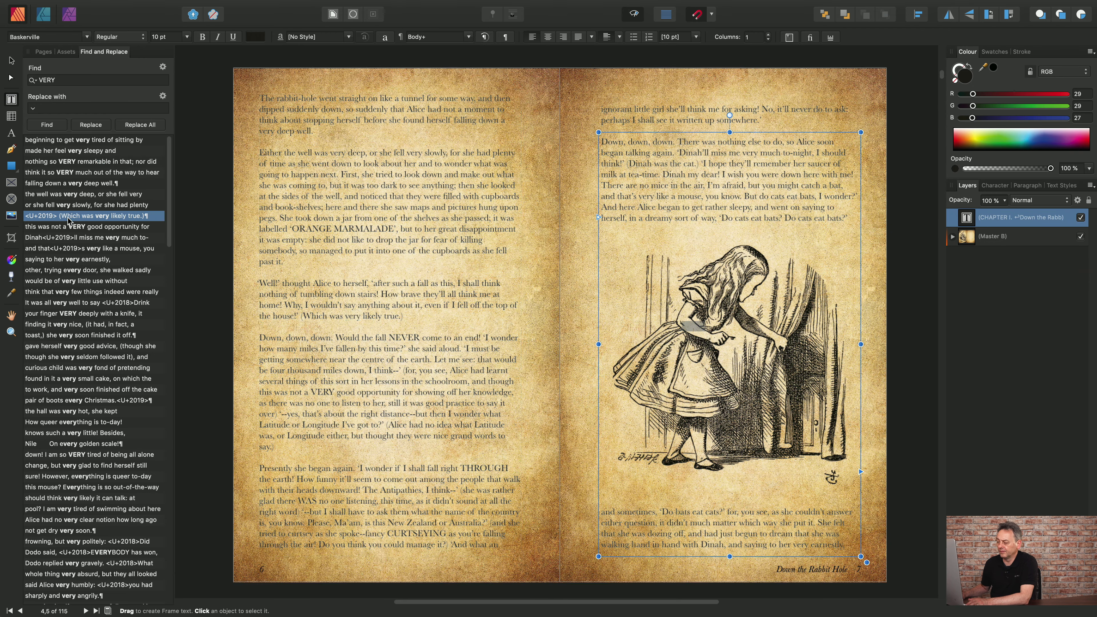
left_click(126, 283)
left_click(117, 303)
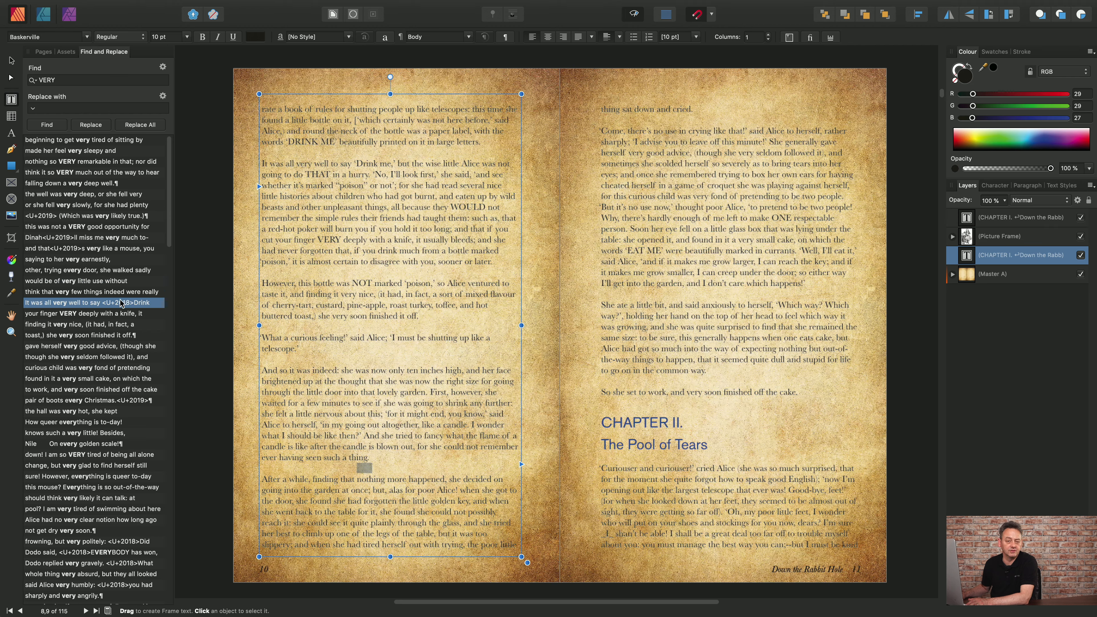
left_click(95, 250)
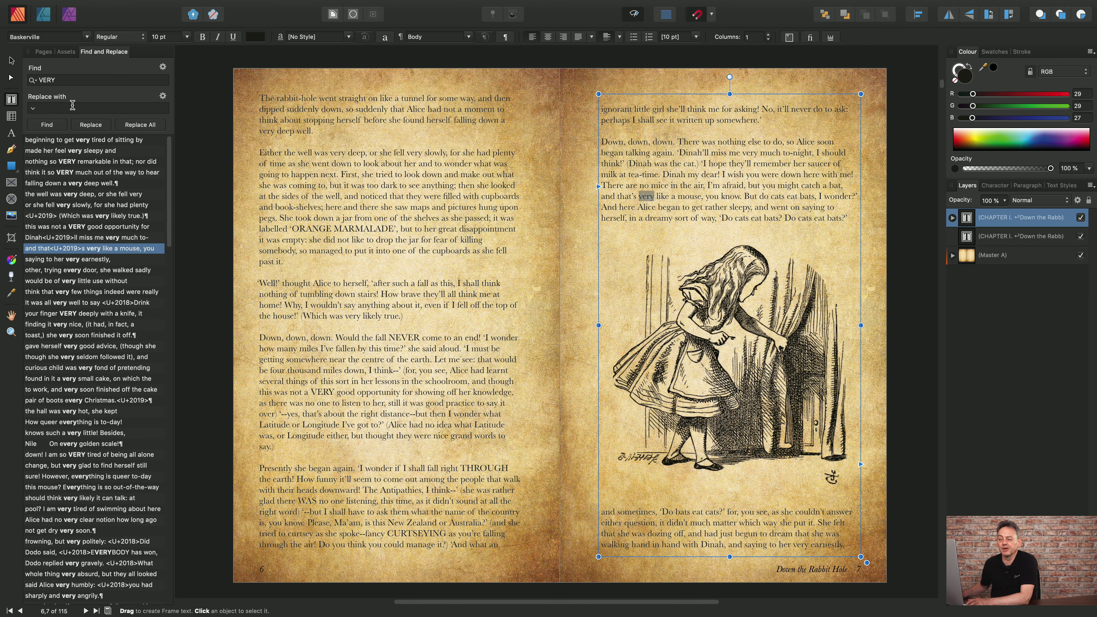
Turn on Match Case for the search and find "VERY" again
left_click(163, 68)
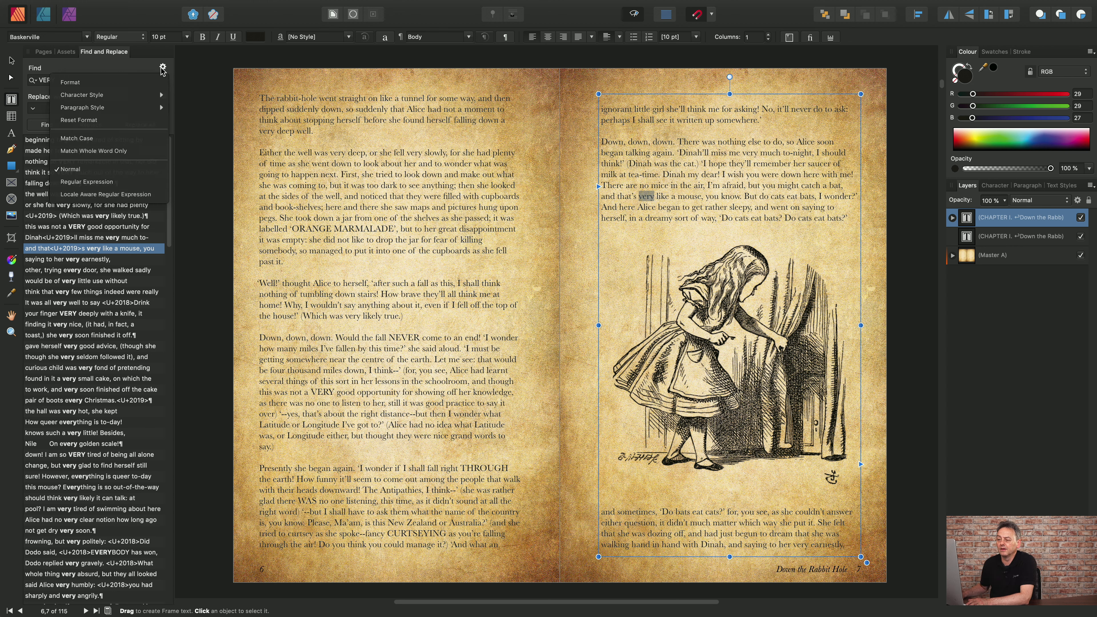
left_click(107, 139)
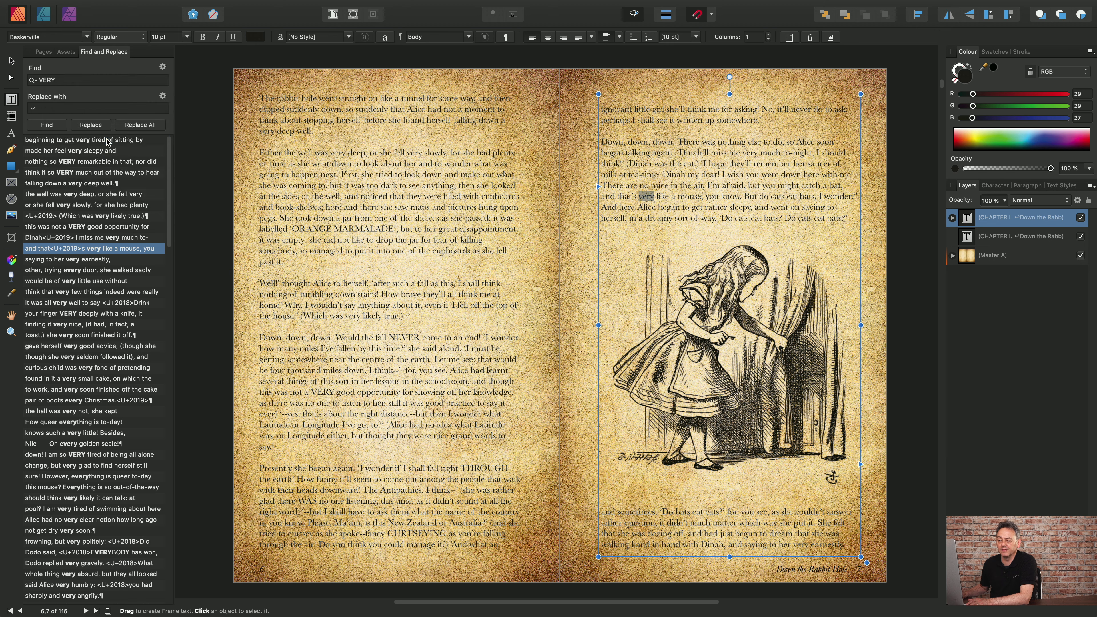
left_click(163, 68)
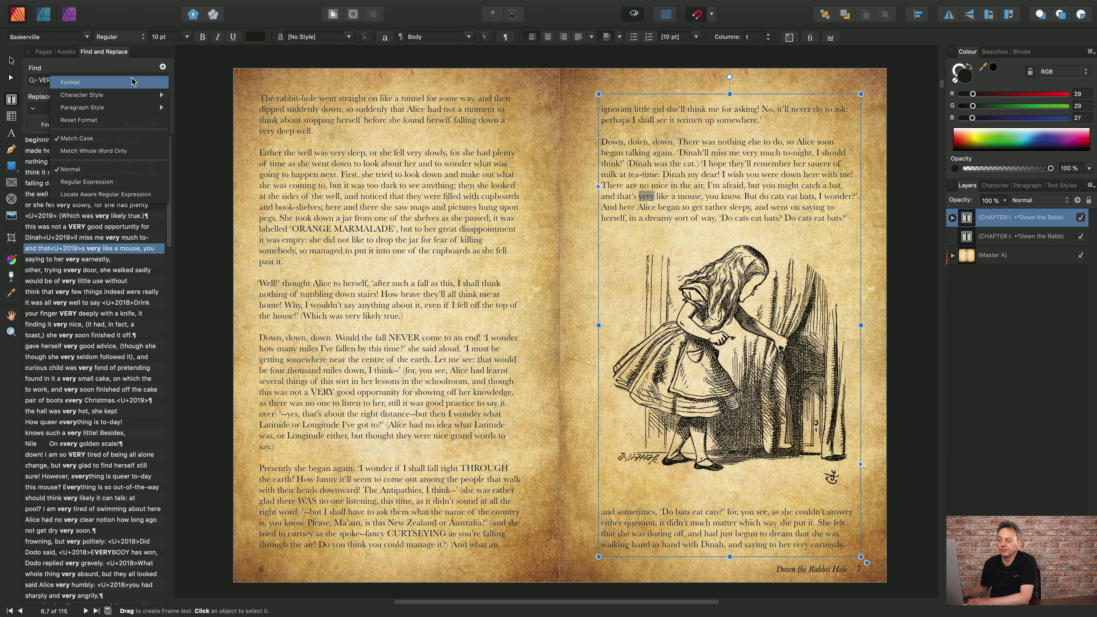
left_click(118, 67)
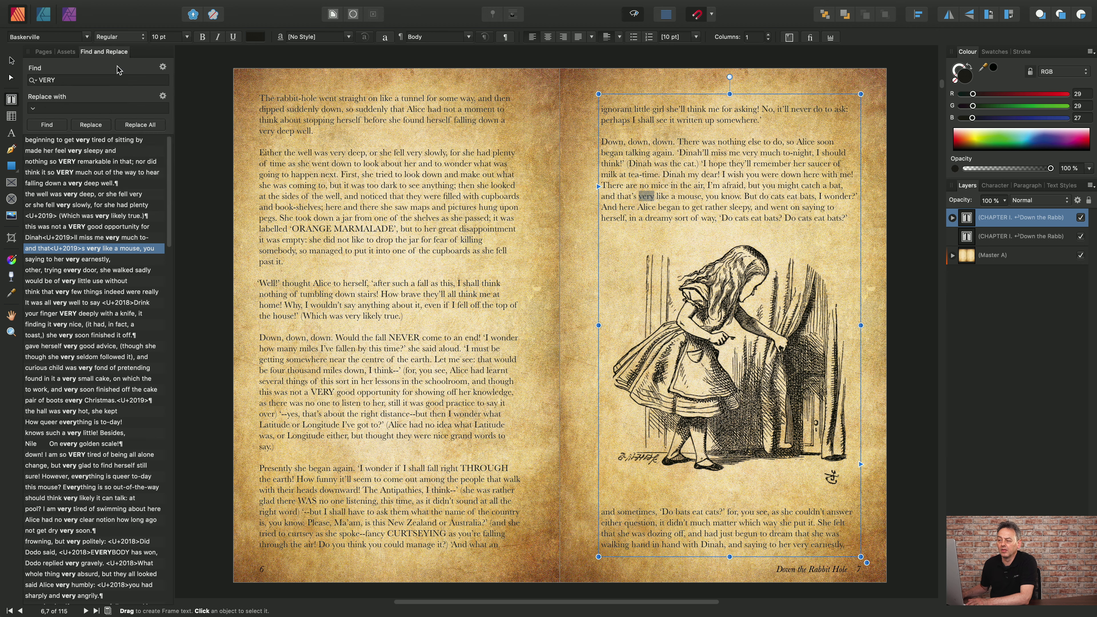
left_click(47, 125)
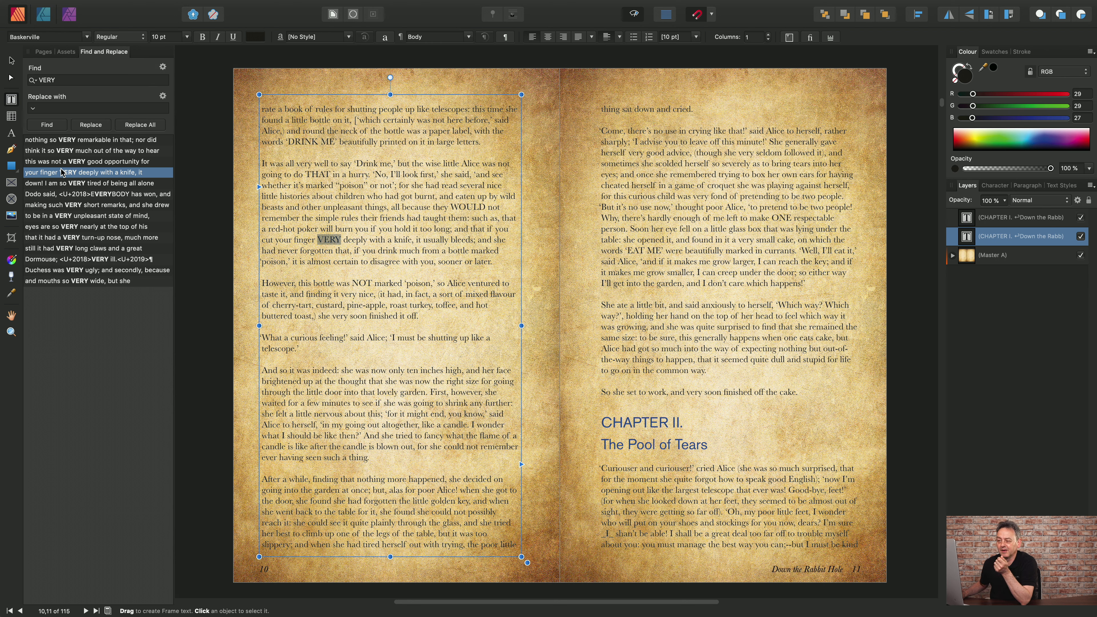
Set the replacement text to "VERY" and give it the SMALL CAPS character style
left_click(56, 108)
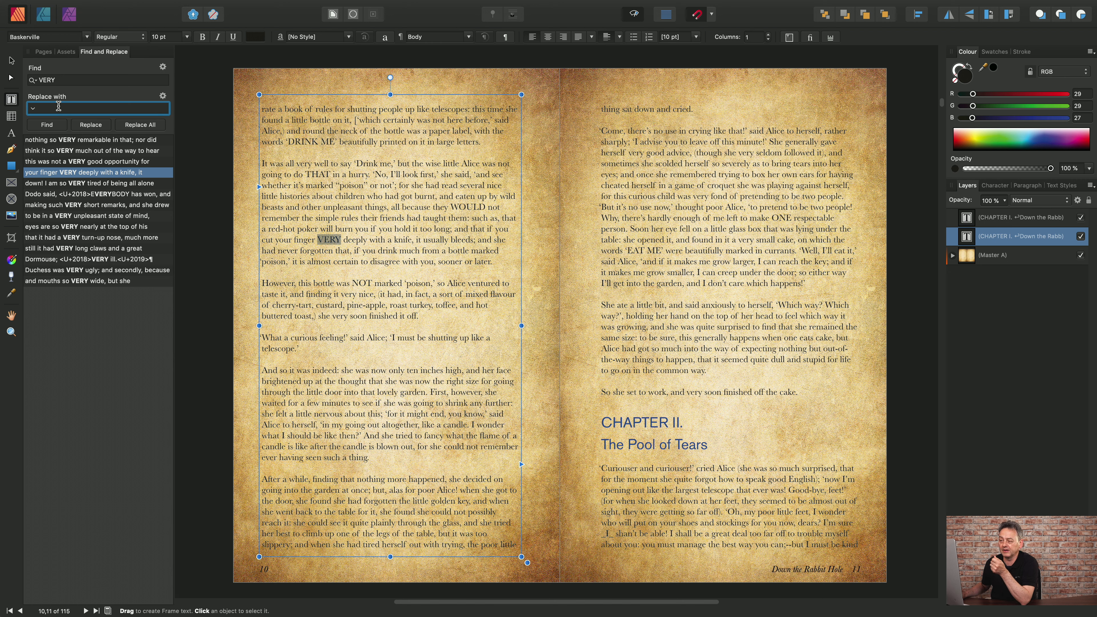
type("VERY")
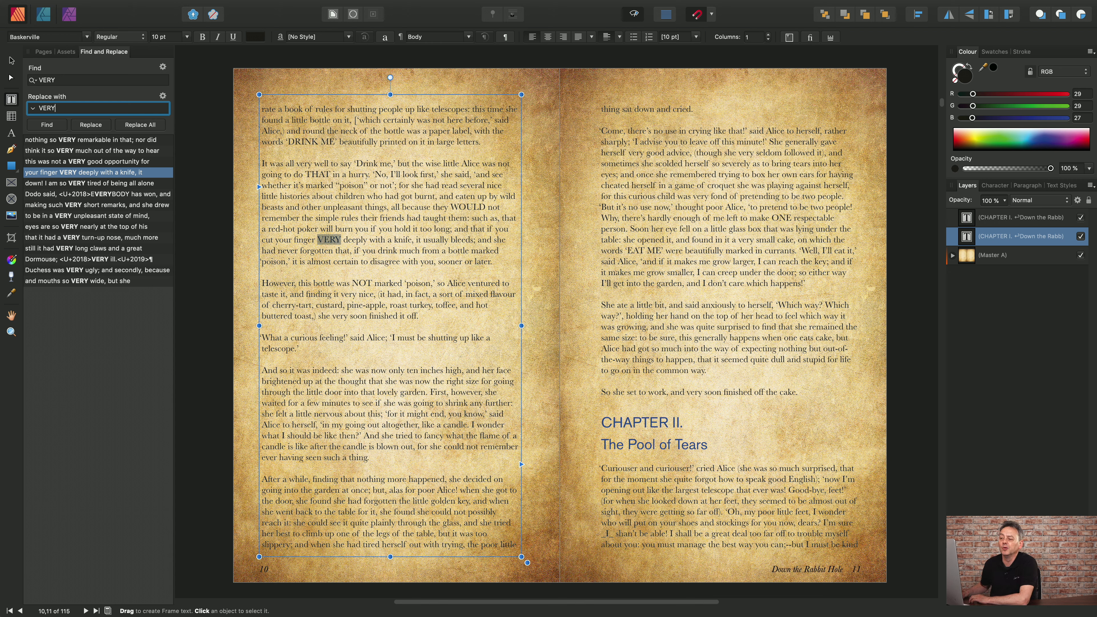
left_click(163, 96)
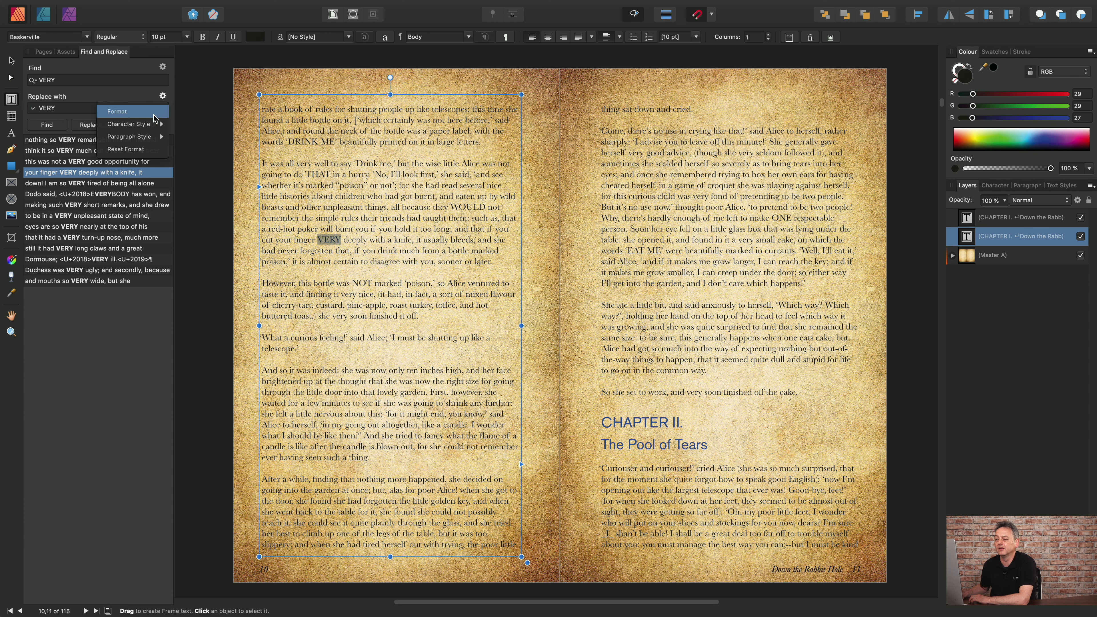
mouse_move(151, 127)
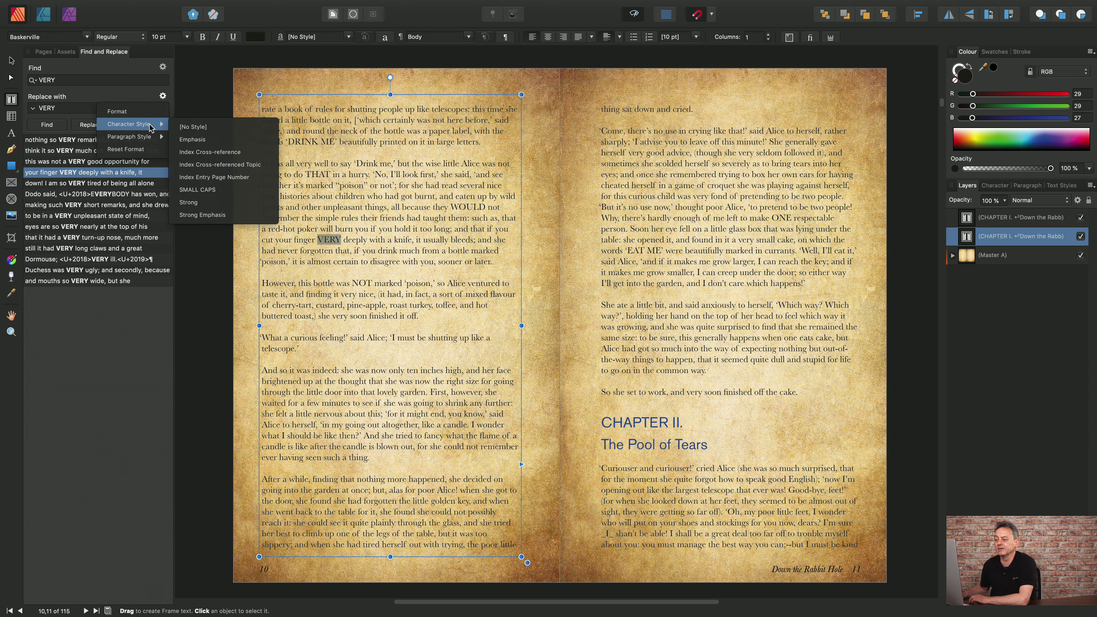
left_click(227, 190)
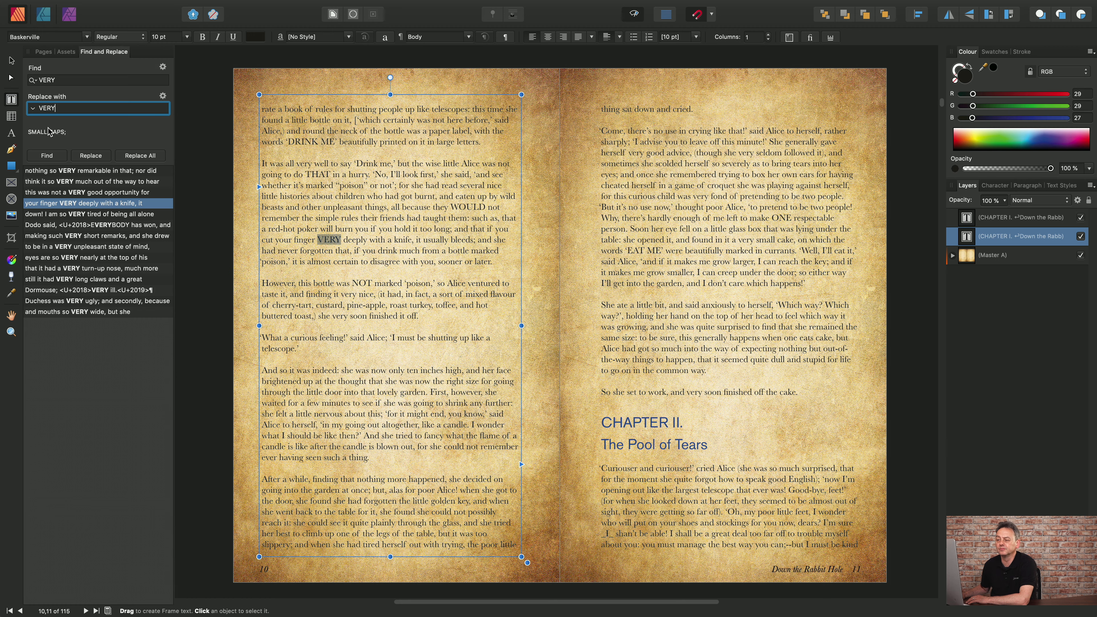
Find the next match, in "I am so VERY tired of being all alone", and replace it with the styled replacement text
left_click(47, 156)
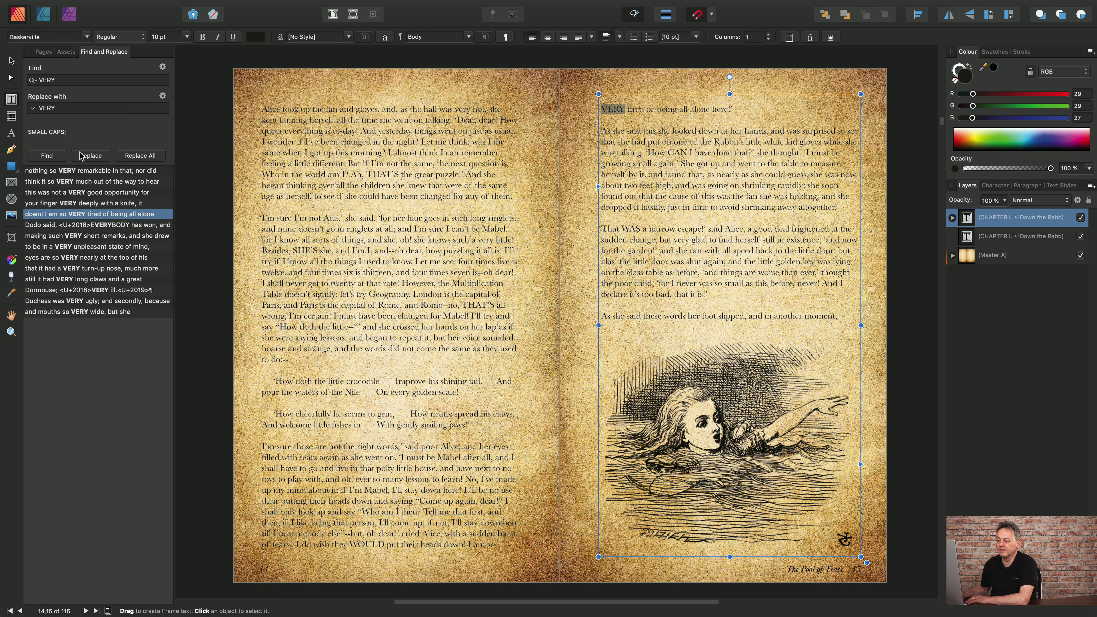
left_click(88, 156)
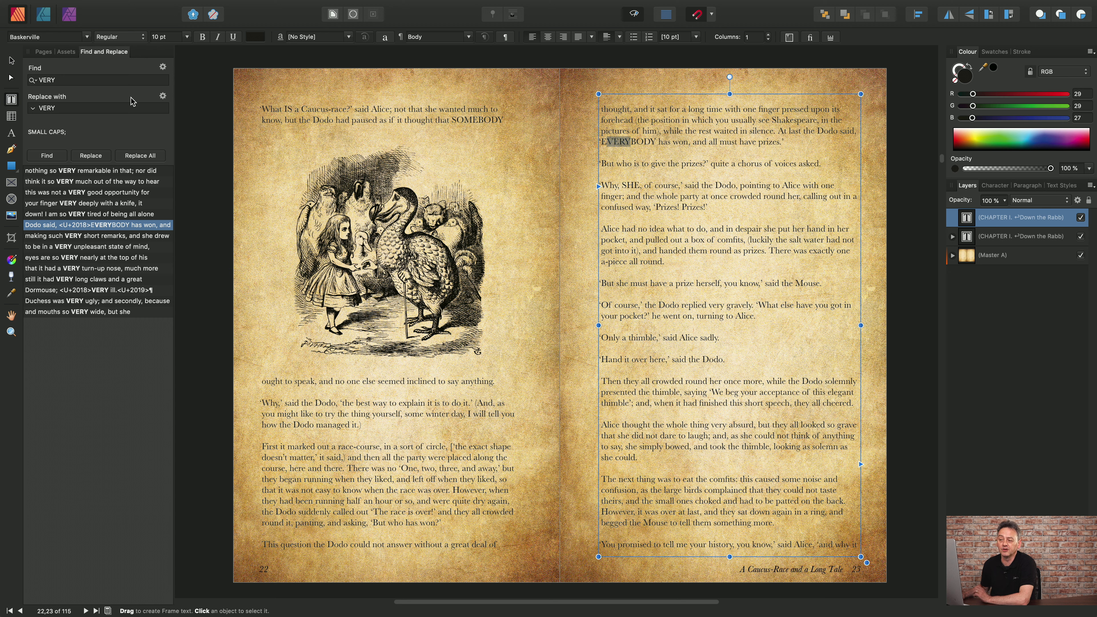
Turn on Match Whole Word Only for the search and find "VERY" again
left_click(163, 68)
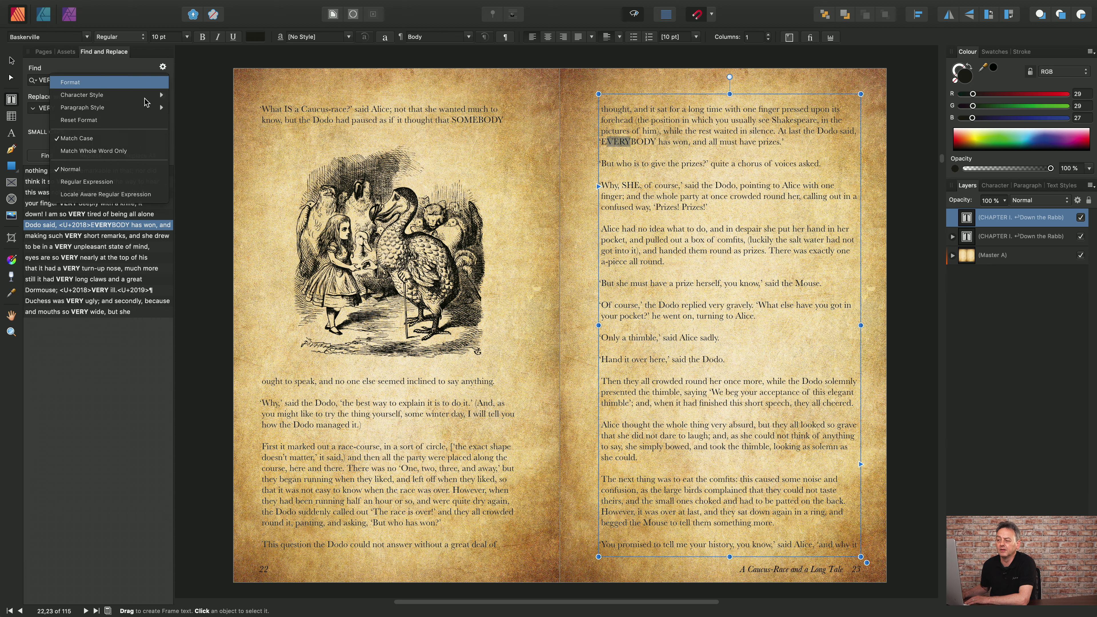
left_click(95, 151)
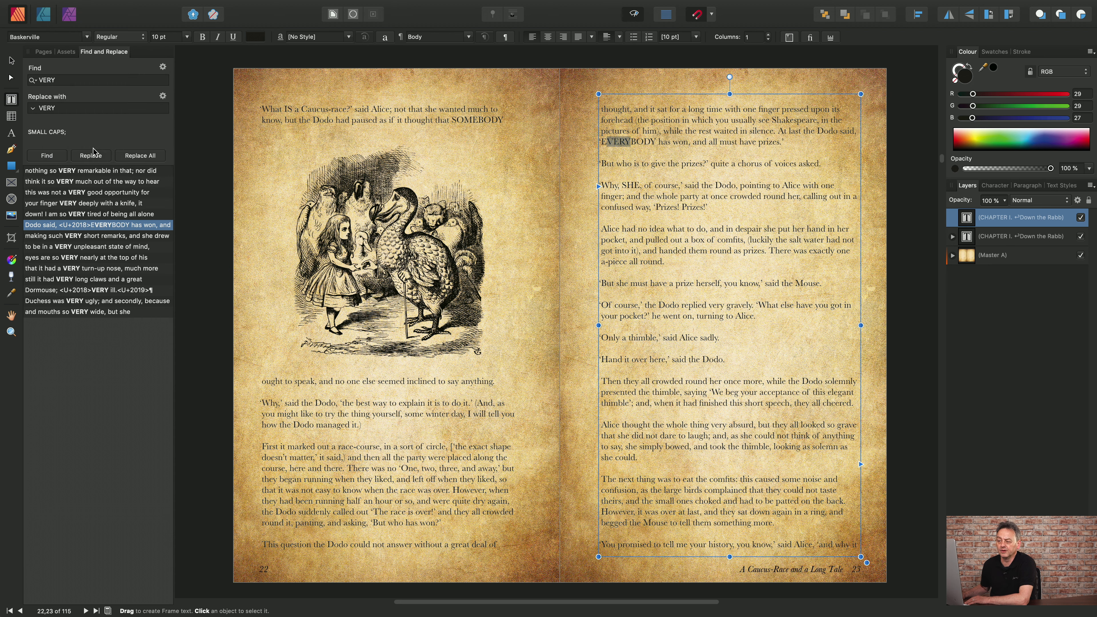
left_click(46, 156)
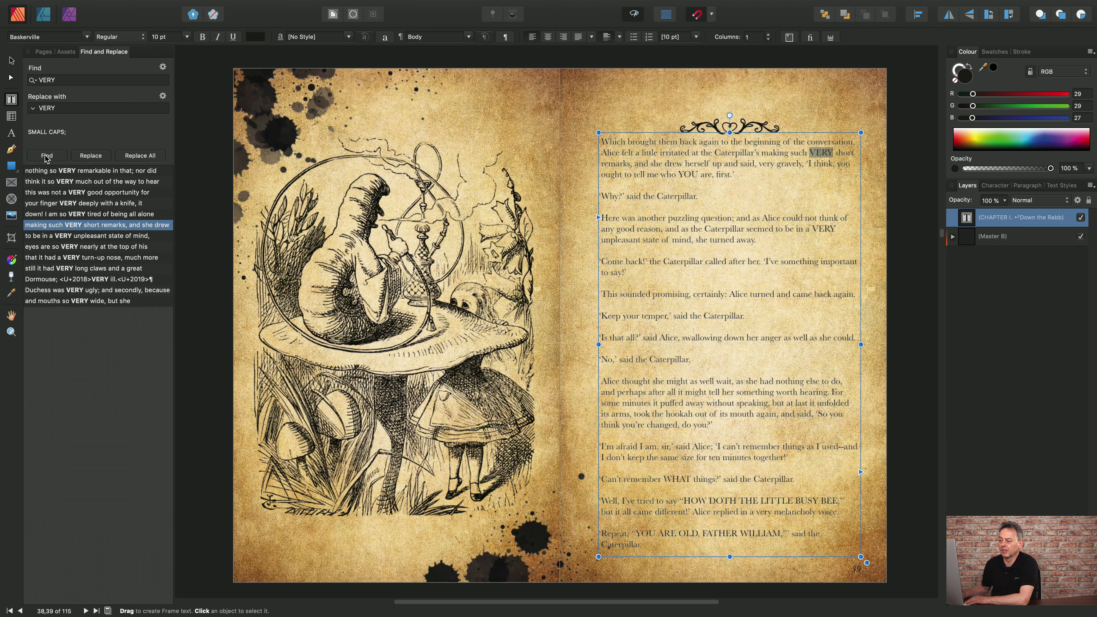
Starting from the first match, replace the whole-word "VERY" matches one by one with the SMALL CAPS replacement, through "and mouths so VERY wide"
left_click(72, 172)
left_click(77, 186)
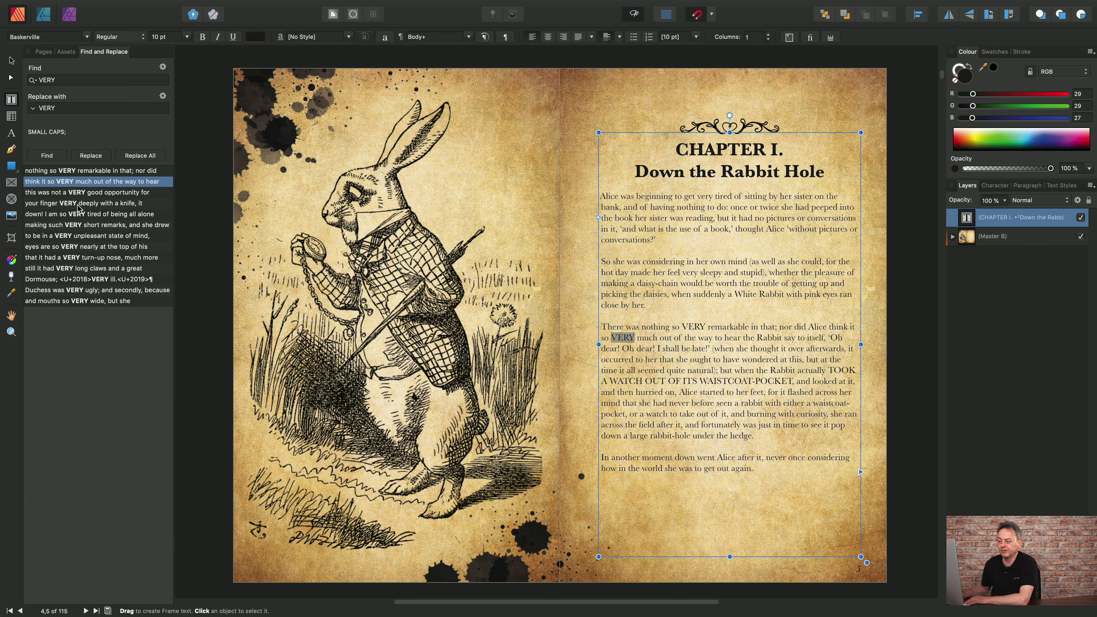
left_click(78, 172)
left_click(86, 157)
left_click(86, 157)
left_click(86, 157)
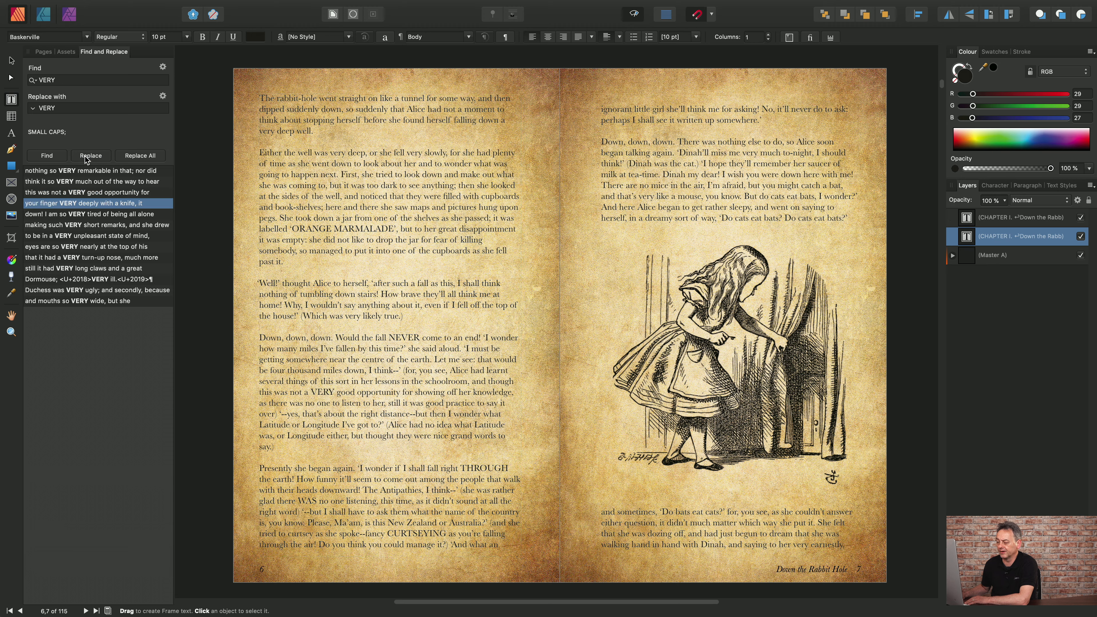
left_click(87, 156)
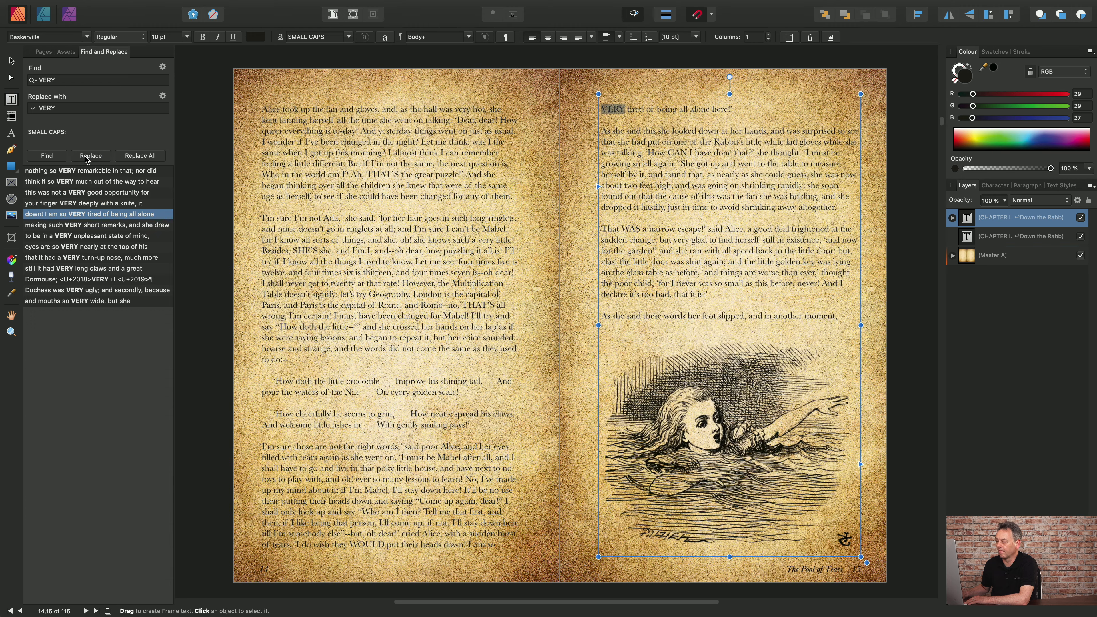
left_click(87, 158)
left_click(87, 158)
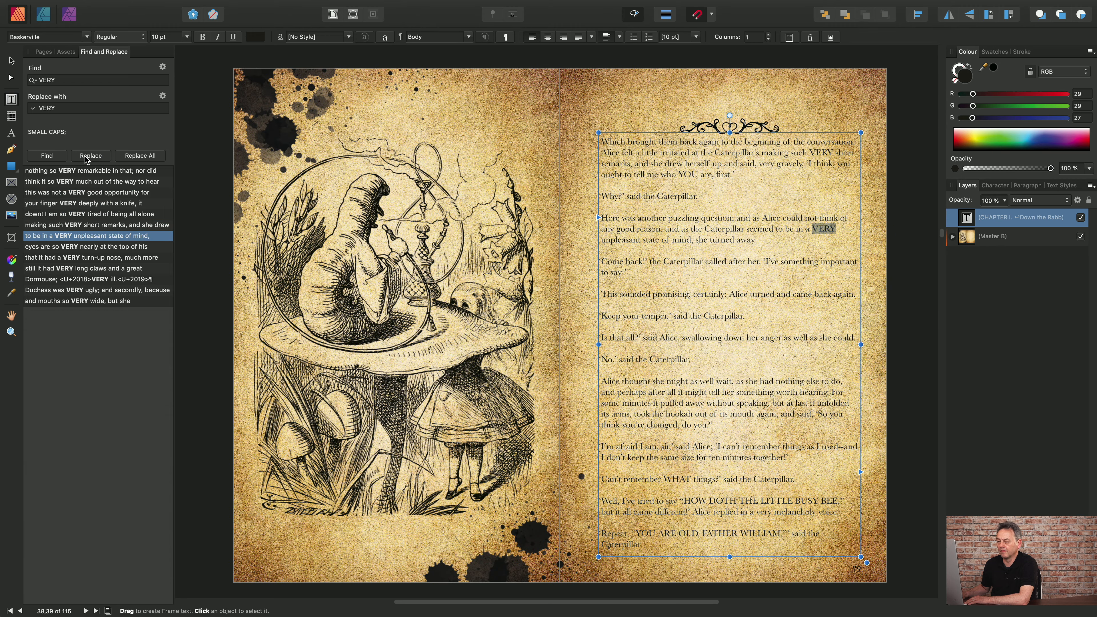
left_click(87, 158)
left_click(87, 158)
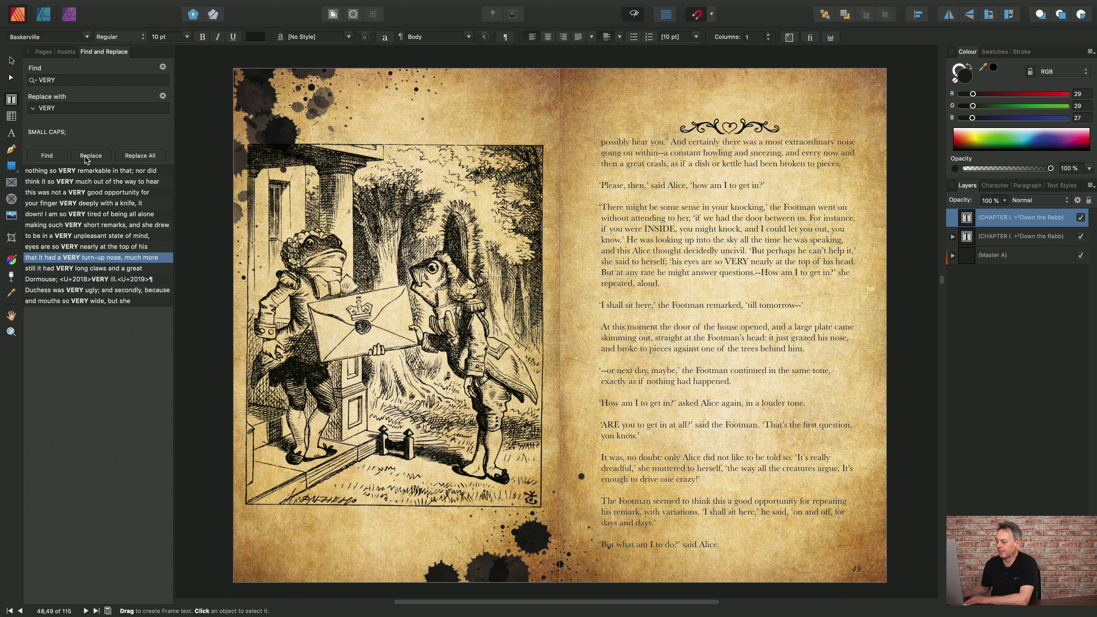
left_click(87, 158)
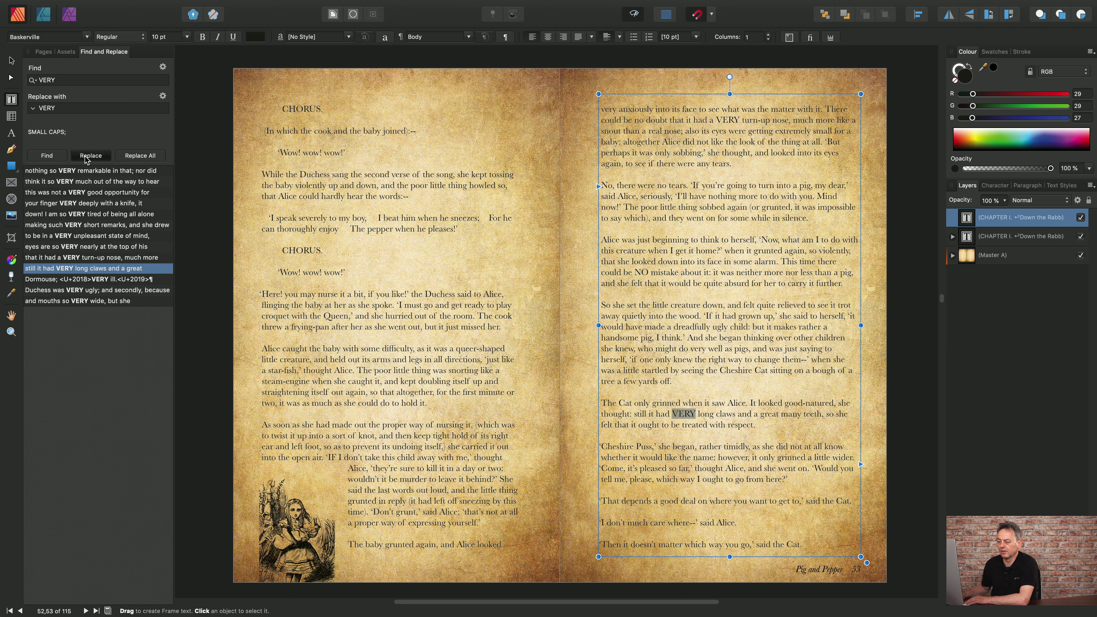
left_click(87, 158)
left_click(87, 158)
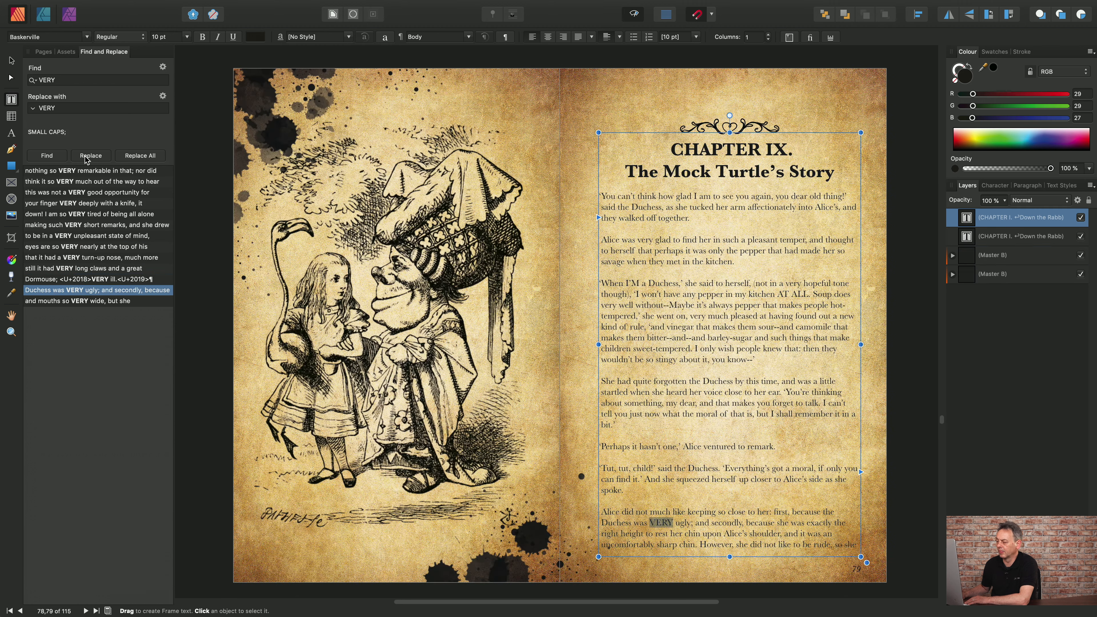
left_click(87, 157)
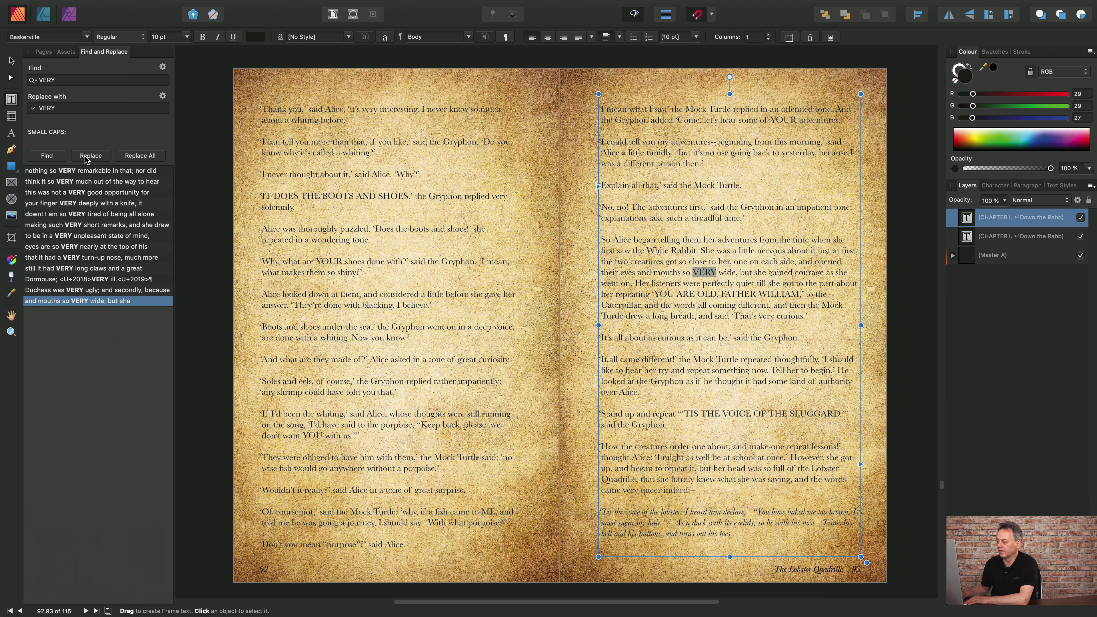
left_click(86, 159)
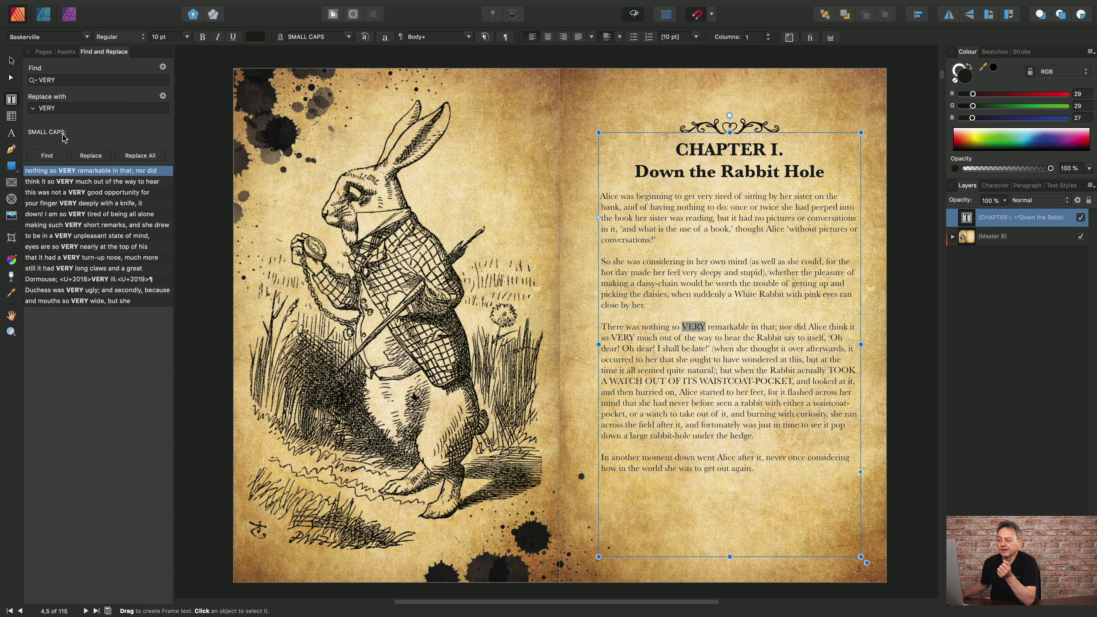
Reset the replacement format, and turn off Match Case and Match Whole Word Only for the search
left_click(163, 96)
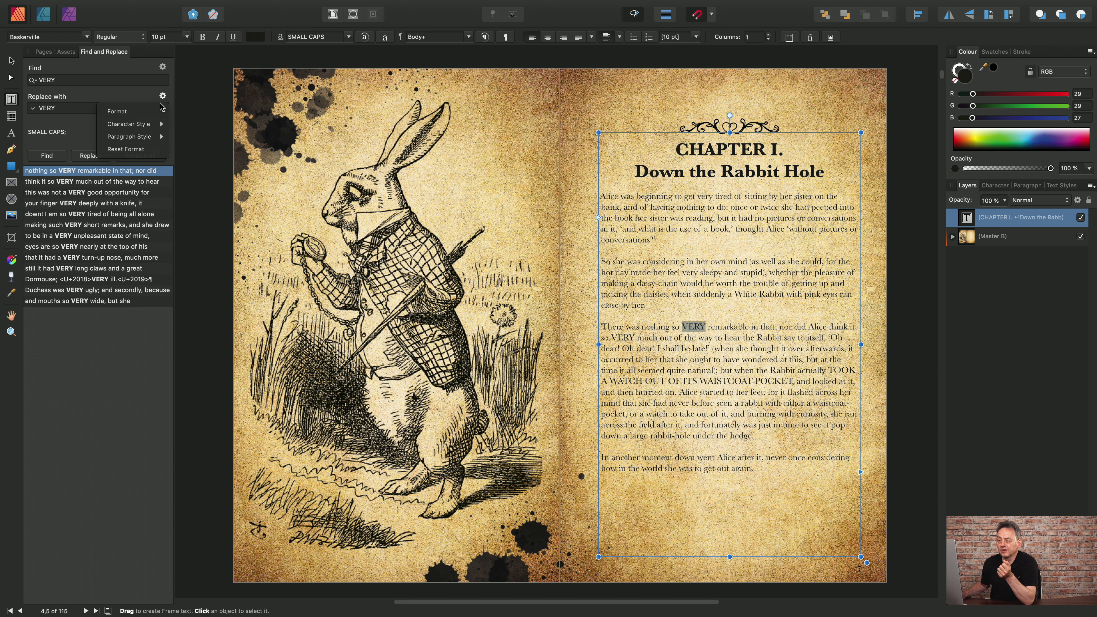
left_click(137, 149)
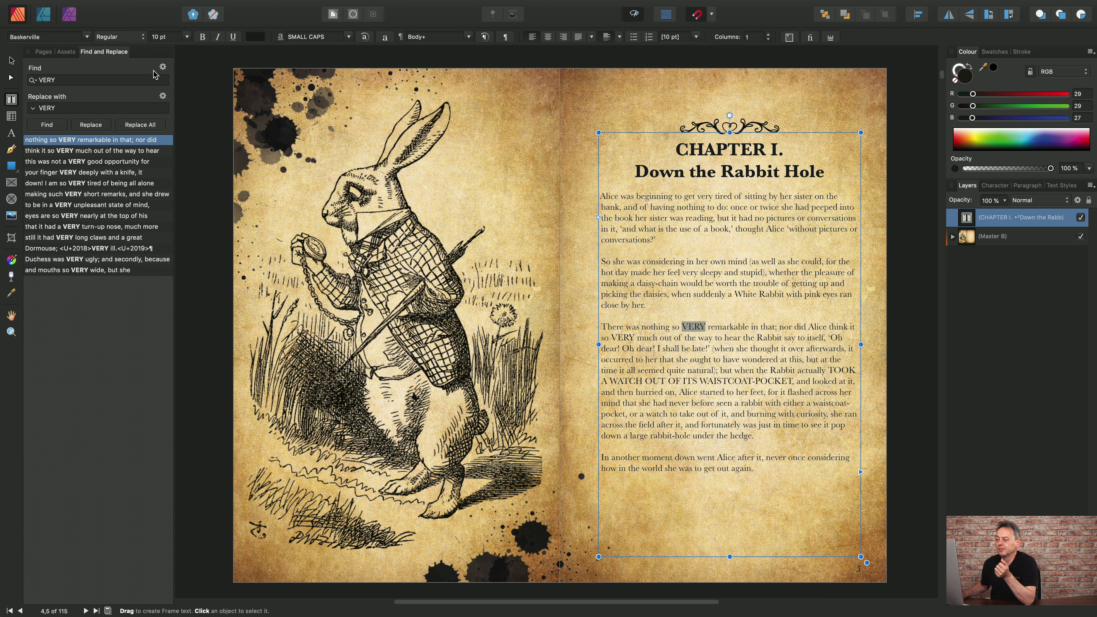
left_click(162, 66)
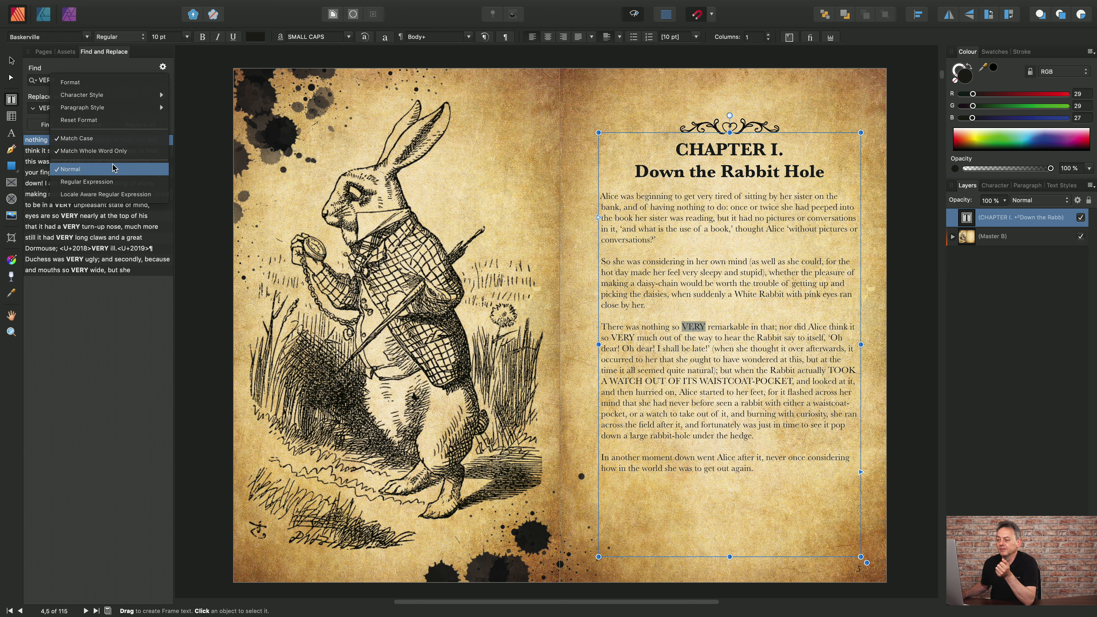
left_click(113, 125)
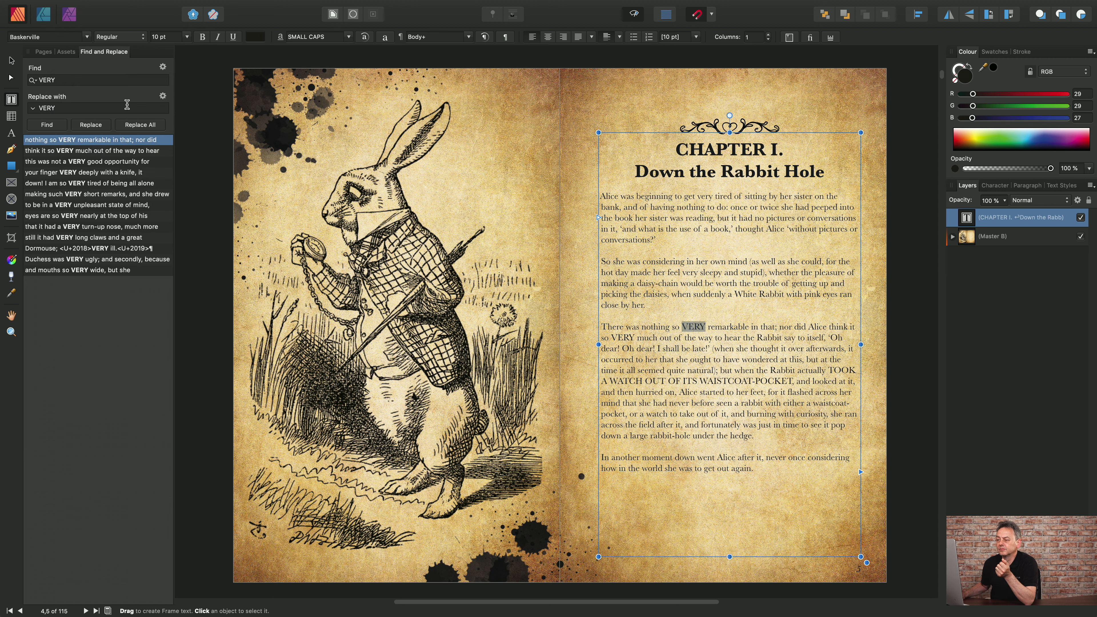
left_click(163, 67)
left_click(81, 138)
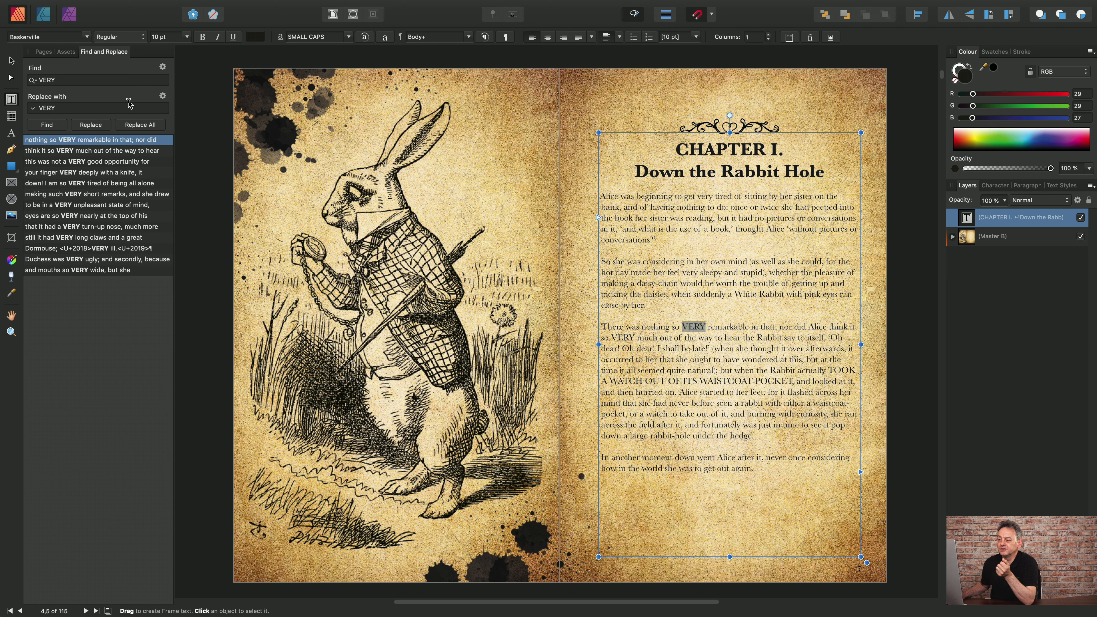
left_click(163, 67)
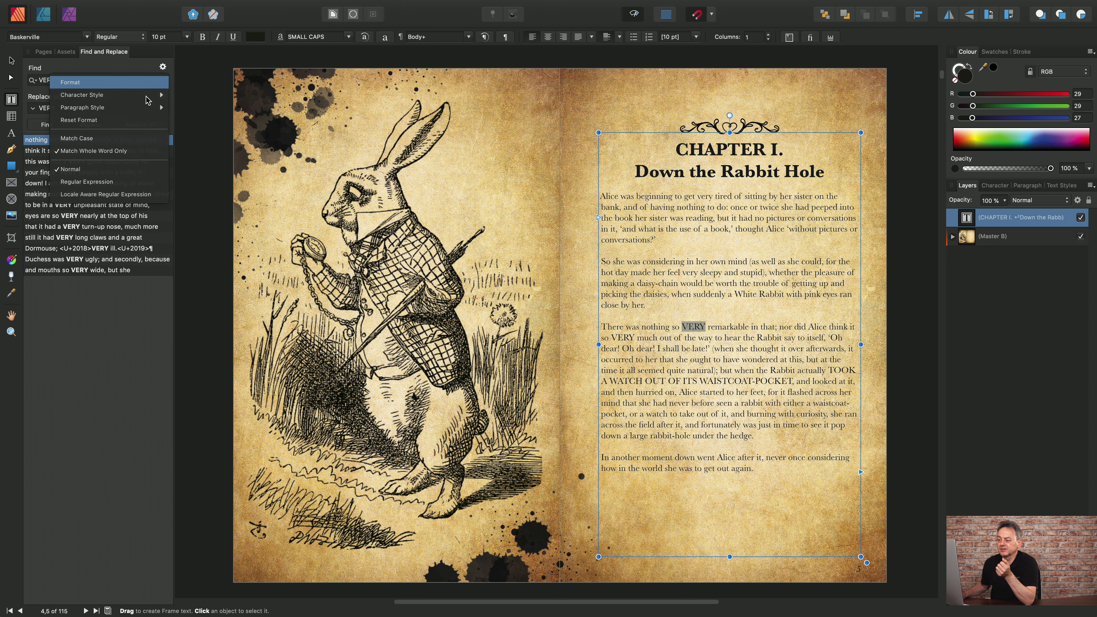
left_click(104, 152)
Clear both the search text and the replacement text
left_click(69, 80)
key("BackSpace")
key("BackSpace")
key("BackSpace")
key("BackSpace")
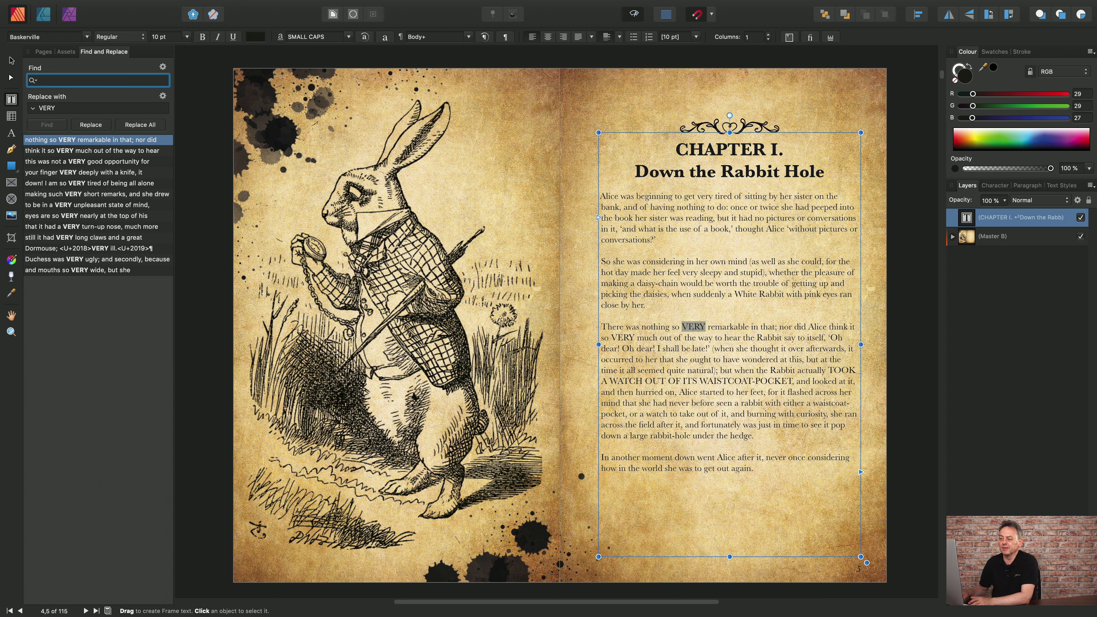
left_click(65, 111)
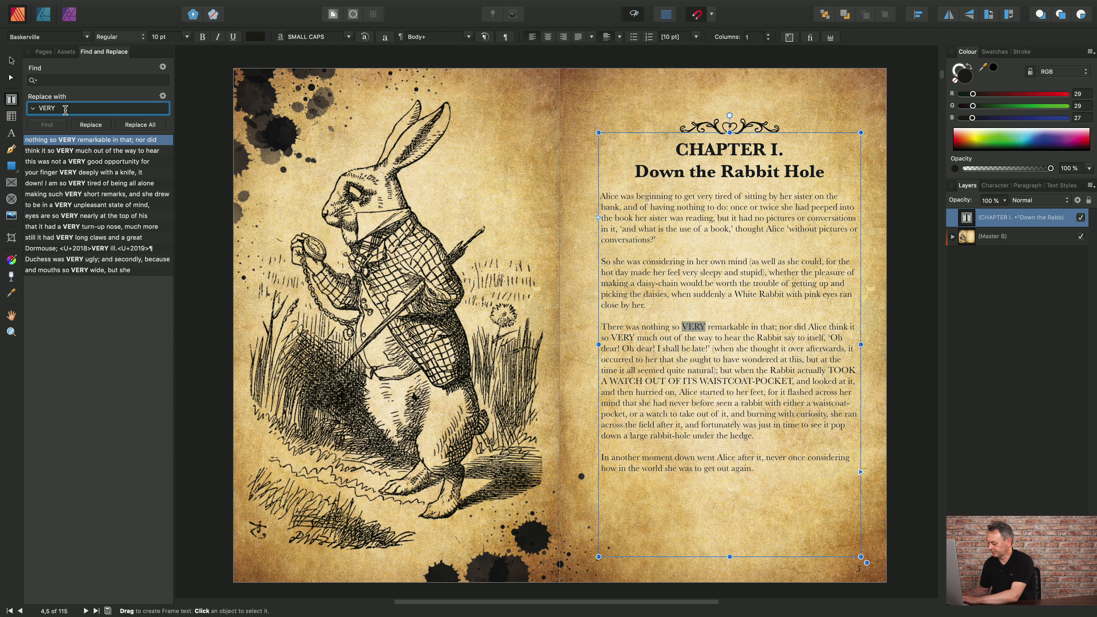
key("BackSpace")
key("BackSpace")
key("BackSpace")
key("BackSpace")
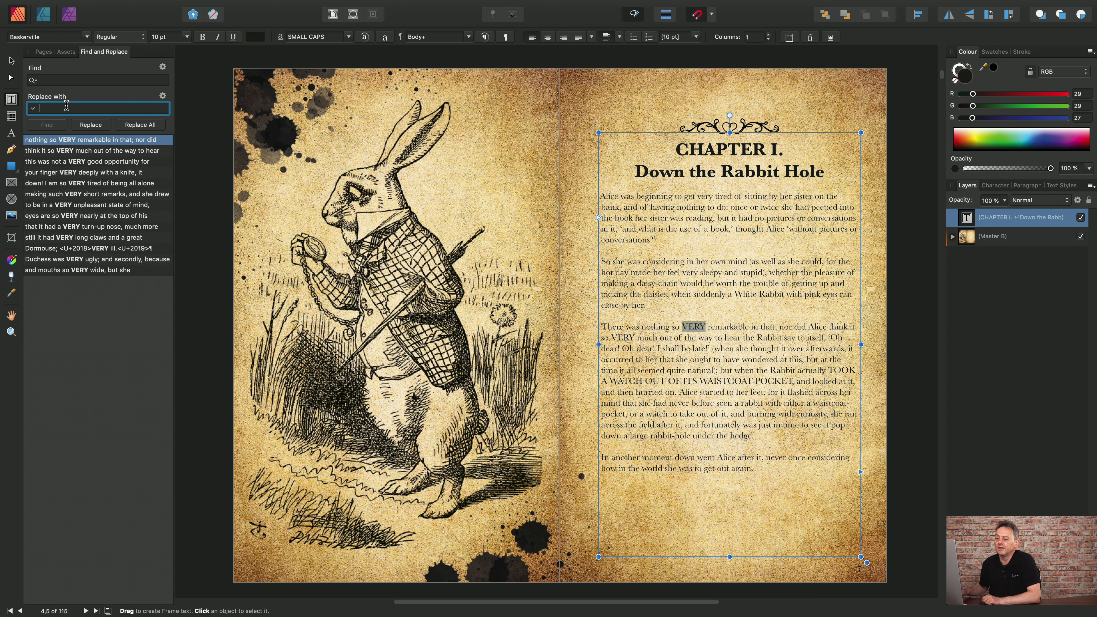
Find all text whose paragraph style is [No Style]
left_click(164, 68)
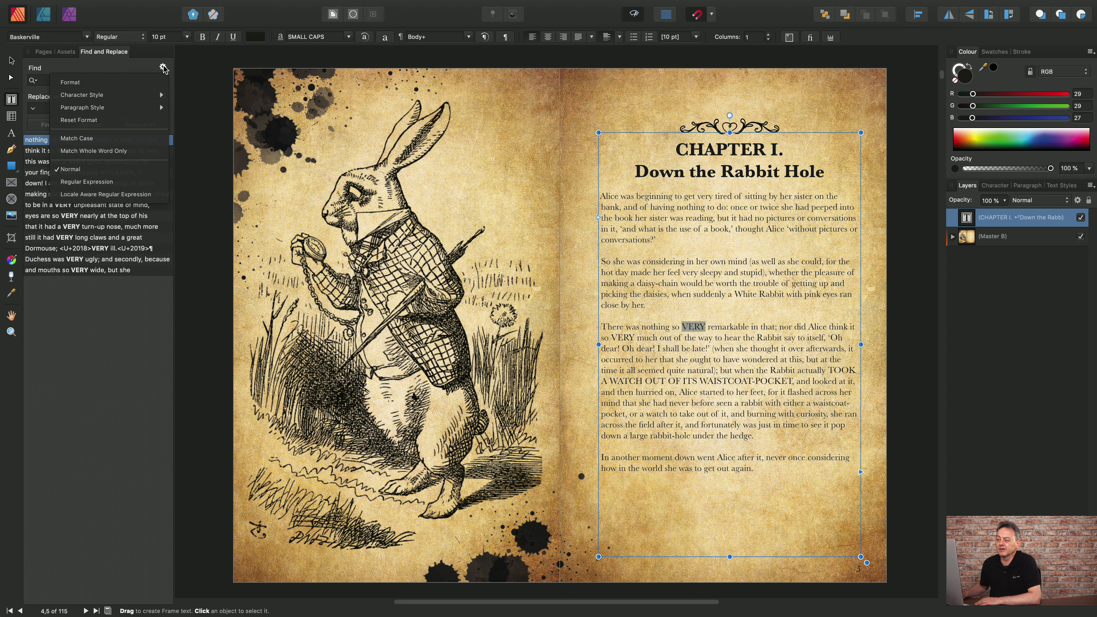
mouse_move(146, 107)
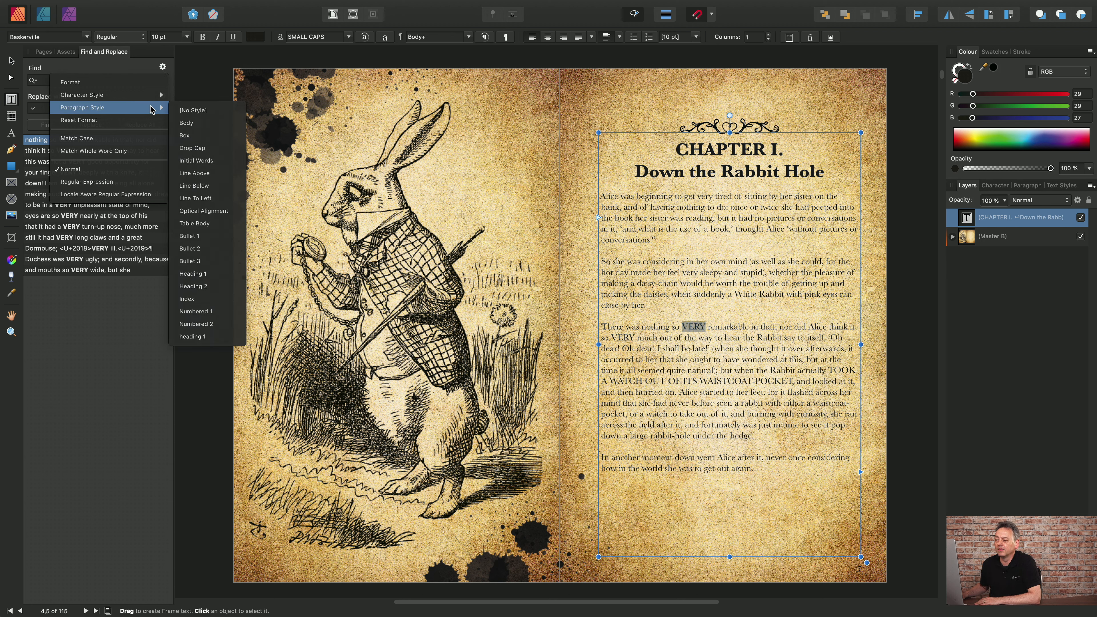
left_click(191, 110)
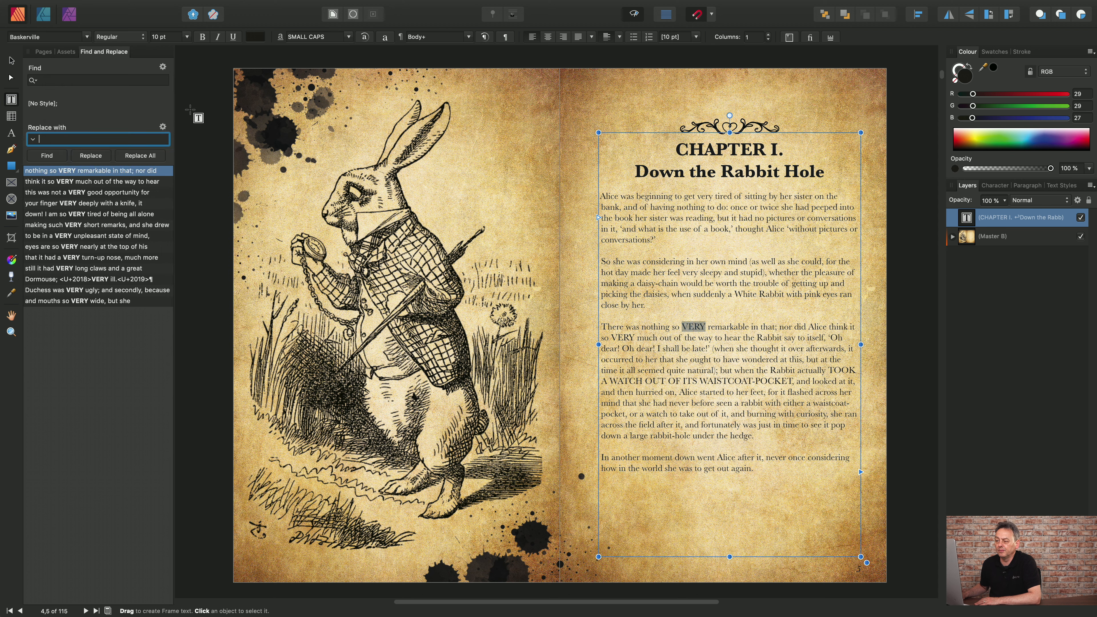
left_click(47, 156)
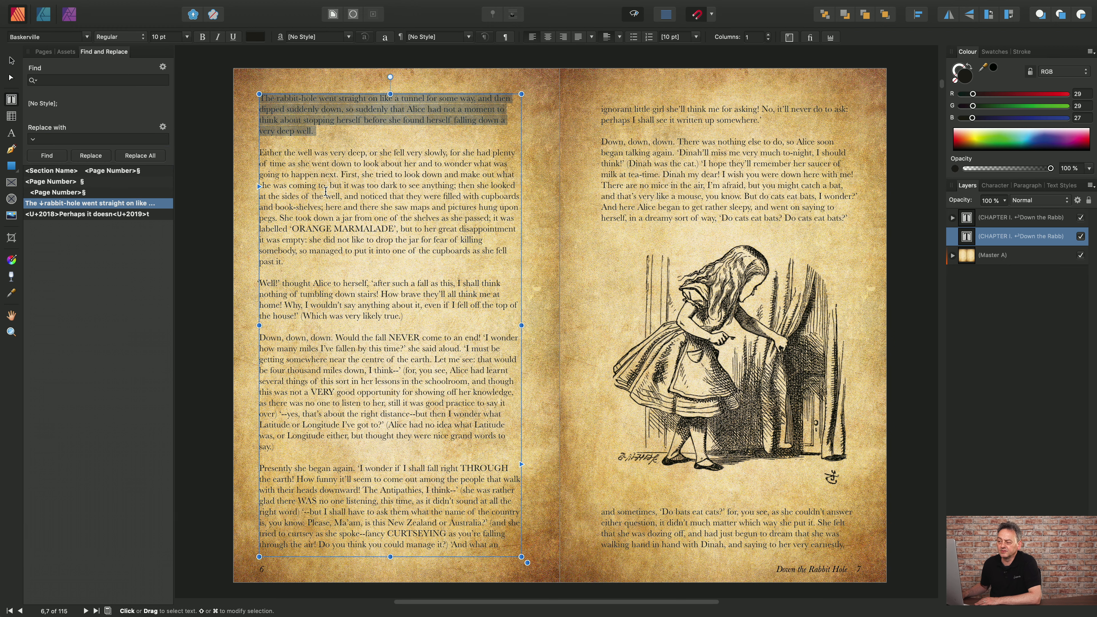
Compare the paragraph style of the matched "The rabbit-hole went straight on" paragraph with that of the paragraph below it
scroll(326, 191, "up", 6)
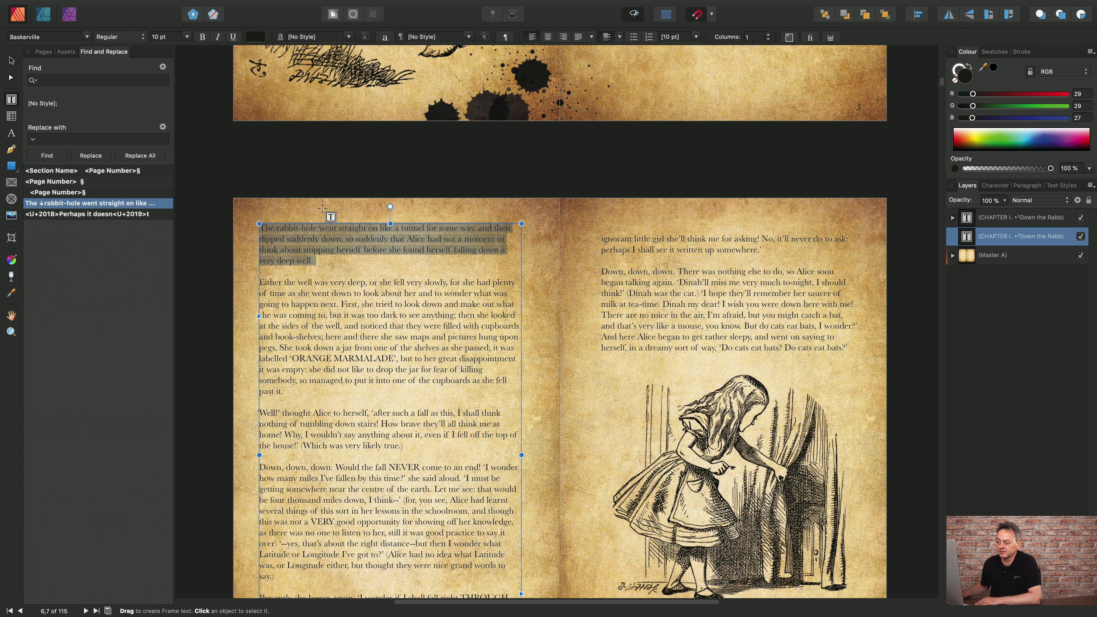
scroll(323, 208, "up", 7)
scroll(317, 225, "down", 4)
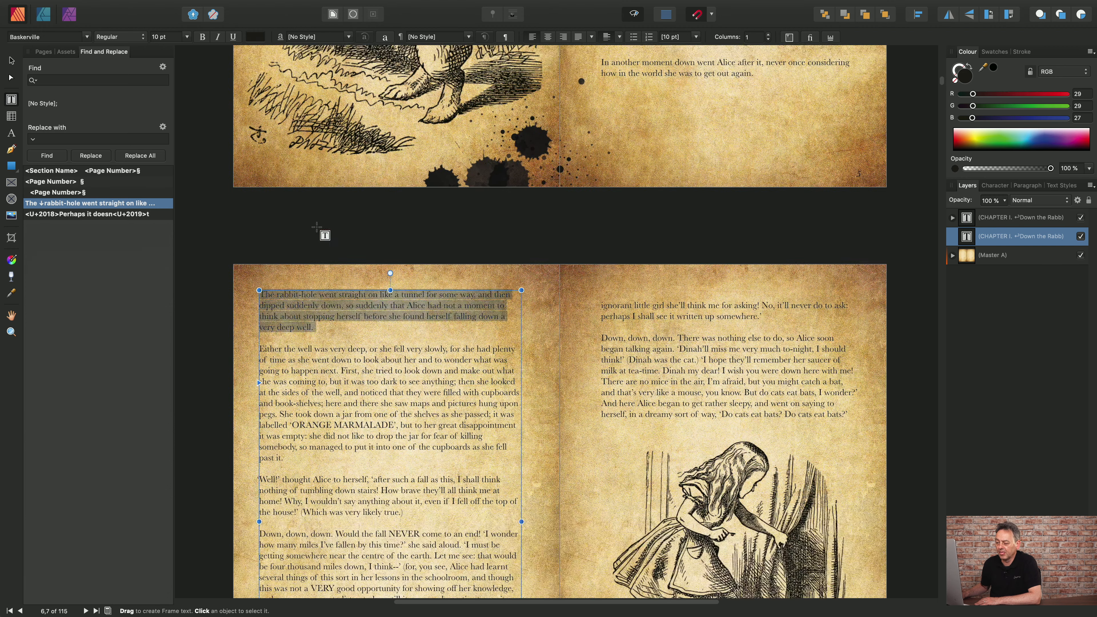
scroll(318, 227, "down", 6)
left_click(356, 250)
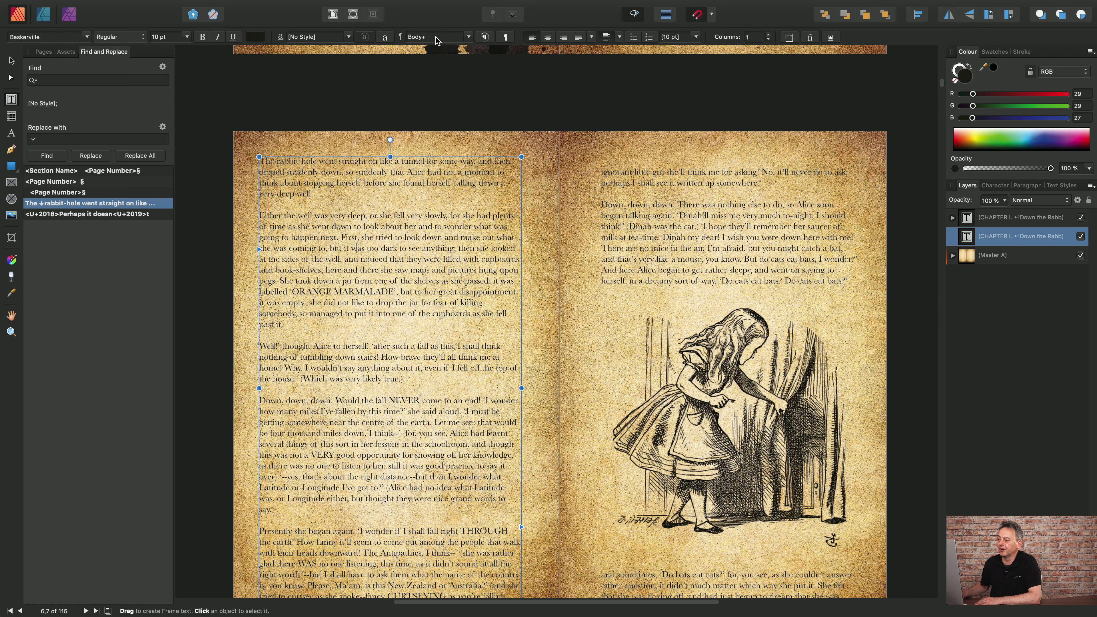
left_click(341, 161)
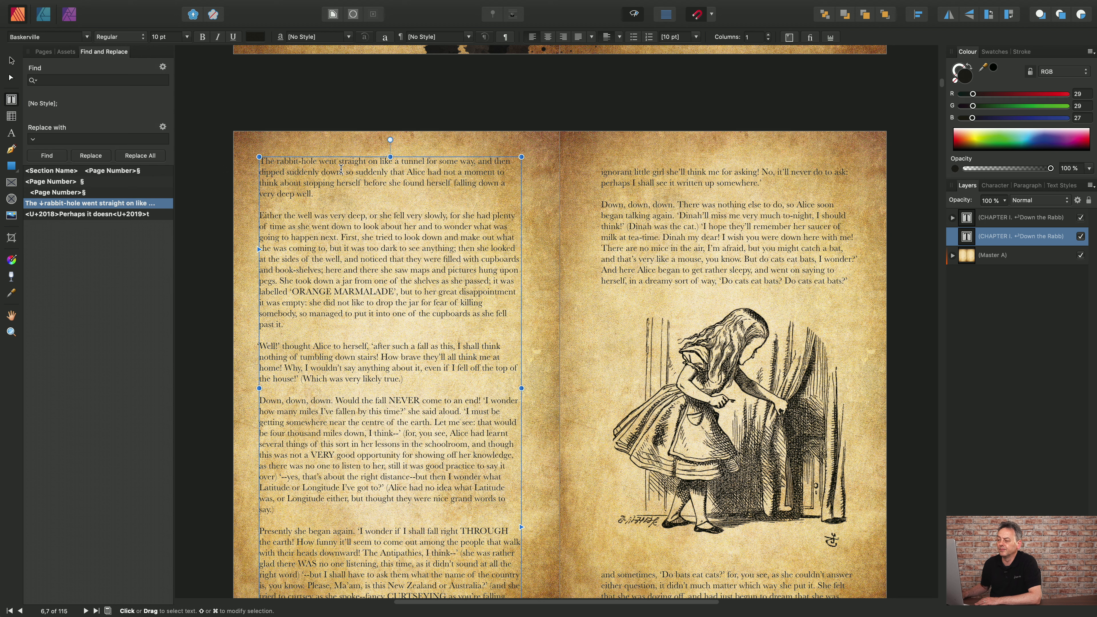
Apply the Body paragraph style to the whole "The rabbit-hole went straight on" paragraph
triple_click(357, 182)
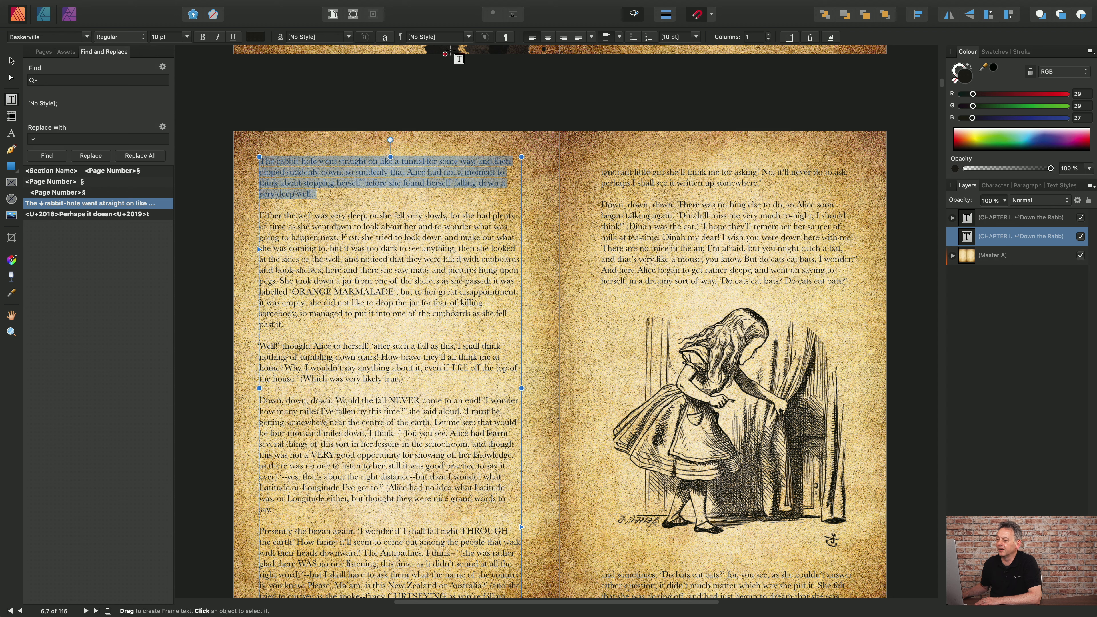
left_click(469, 39)
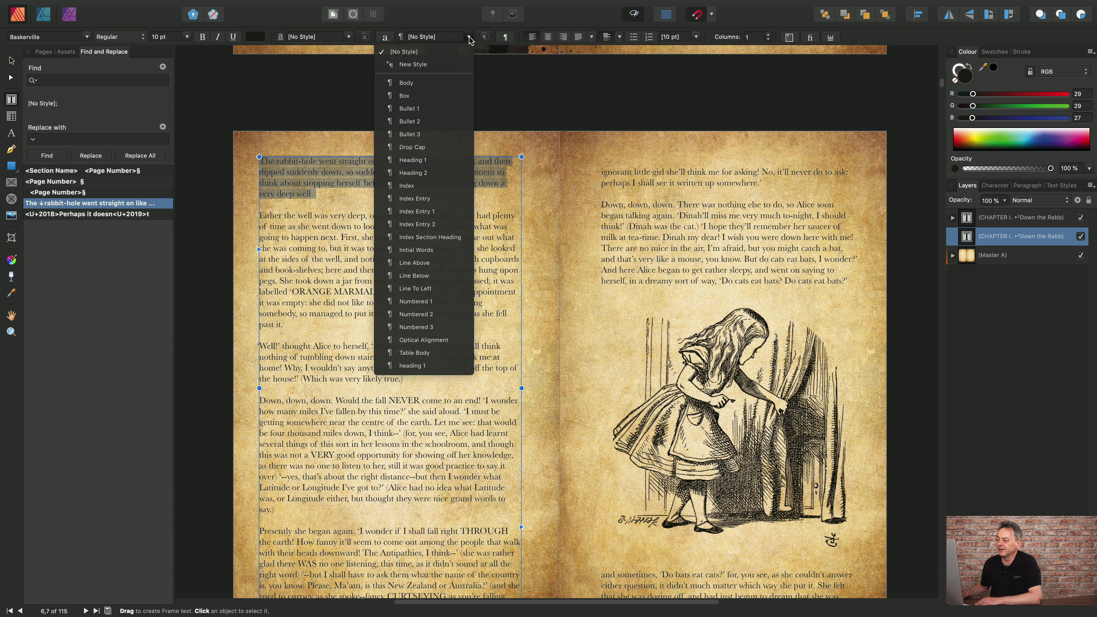
left_click(449, 91)
left_click(361, 257)
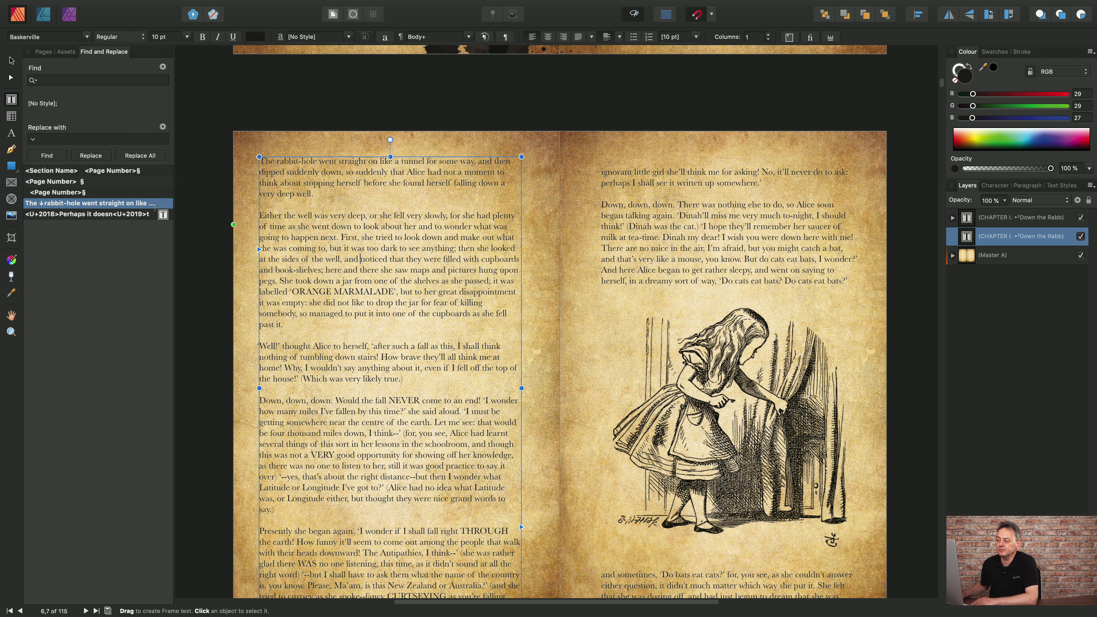
Set the paragraph style to search for to "heading 1"
left_click(163, 67)
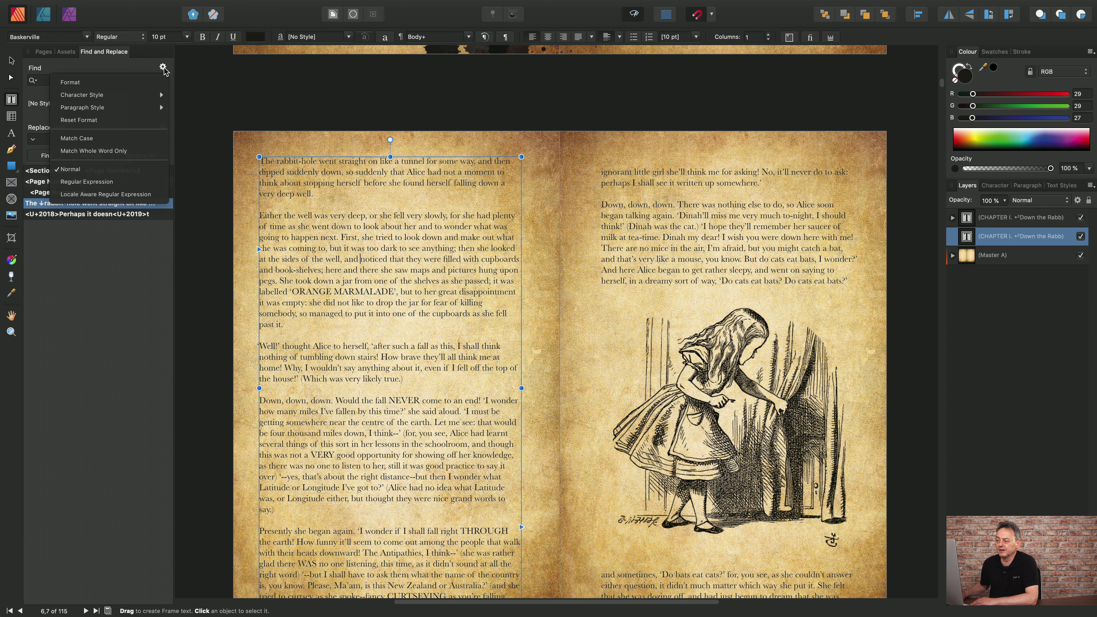
mouse_move(150, 106)
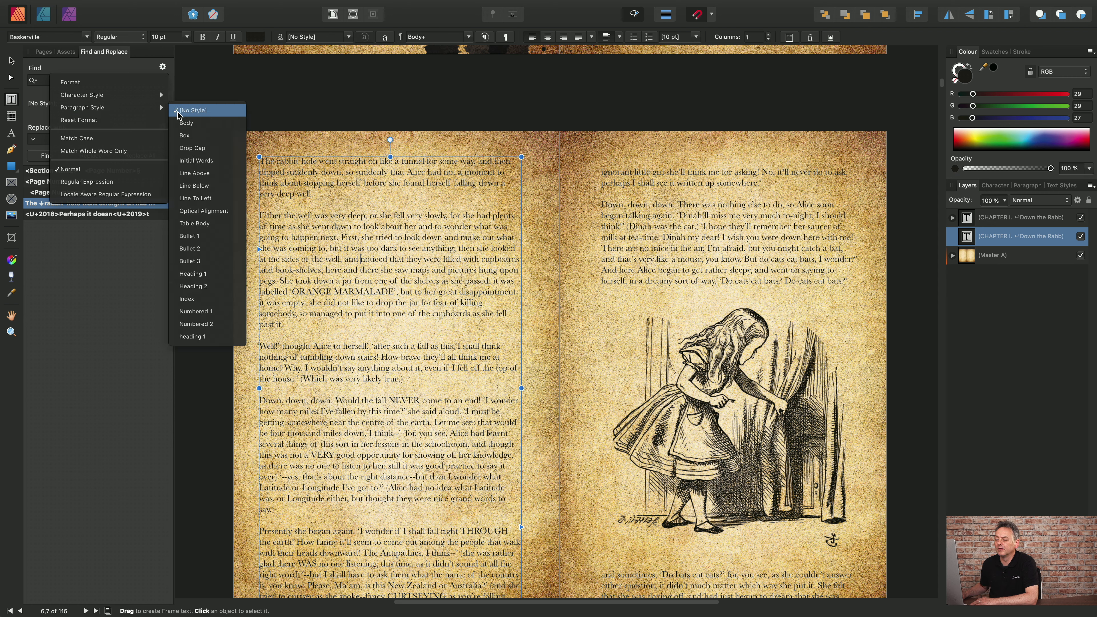
left_click(207, 336)
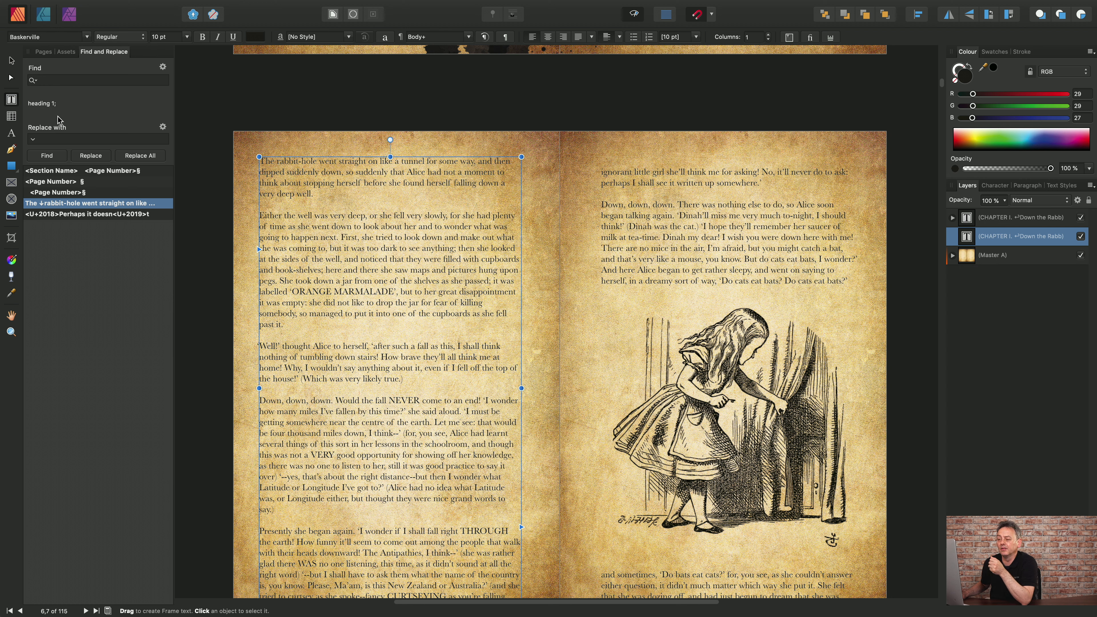
Set the replacement paragraph style to Heading 1 and find all text in the "heading 1" style
left_click(163, 126)
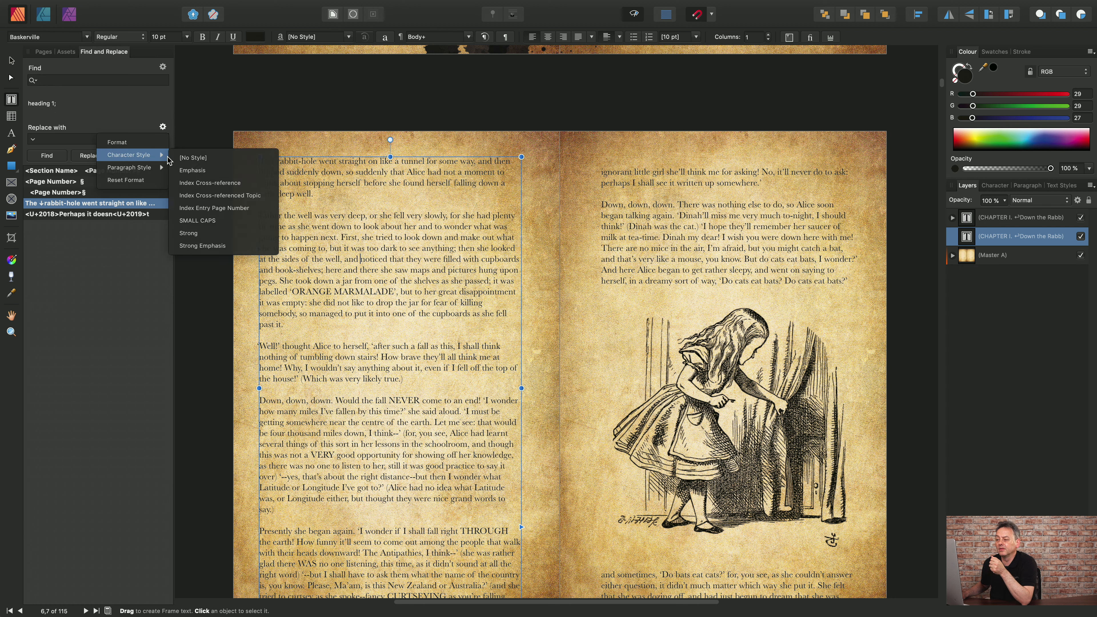
mouse_move(159, 168)
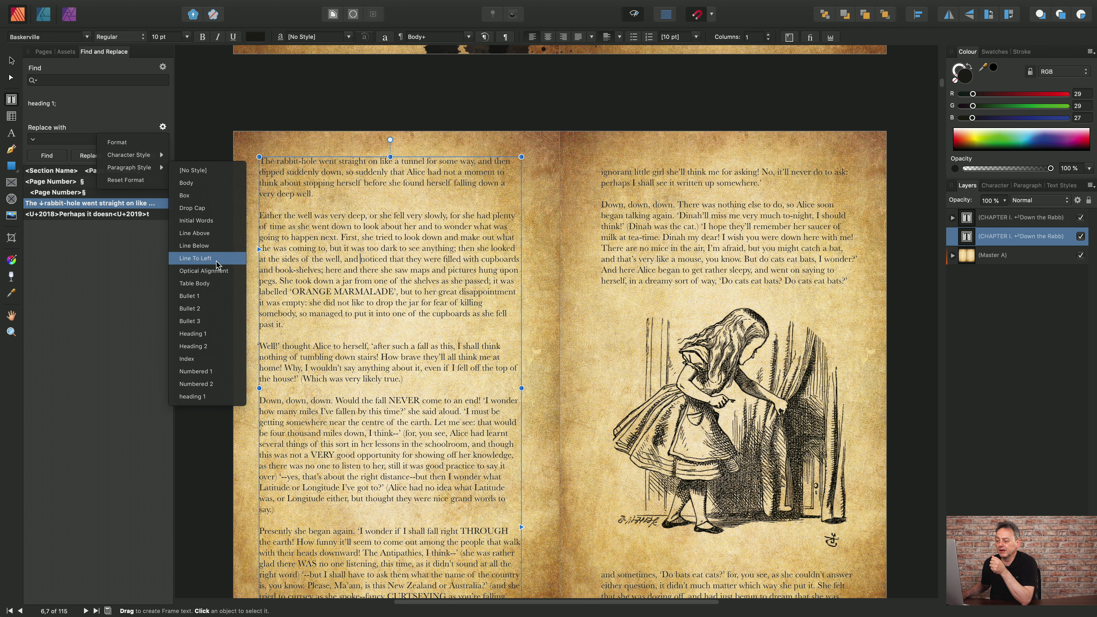
left_click(213, 337)
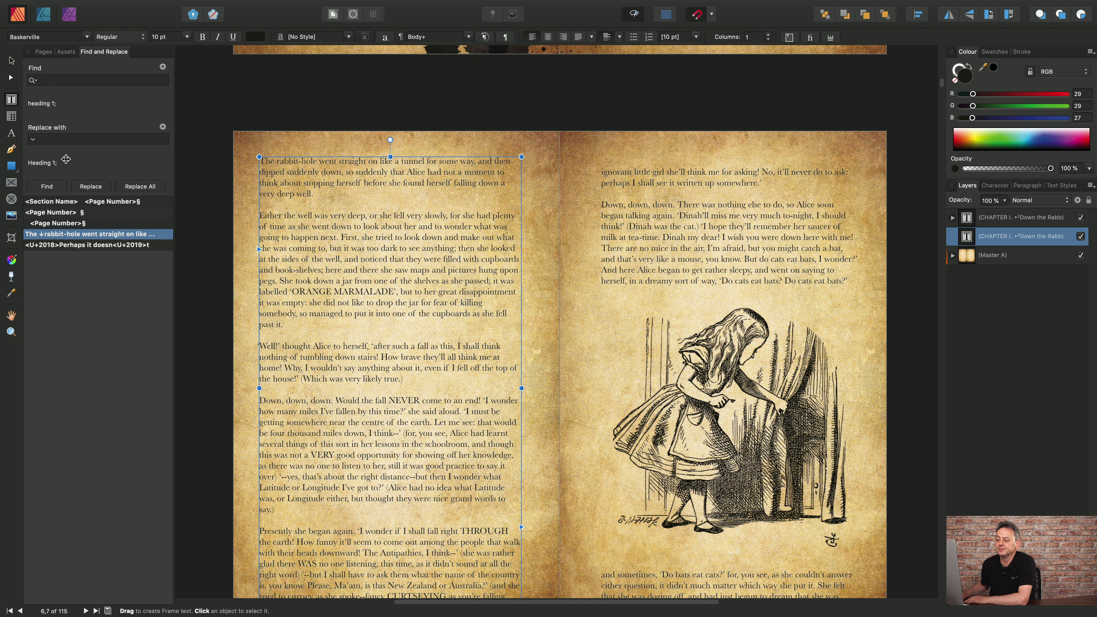
left_click(45, 187)
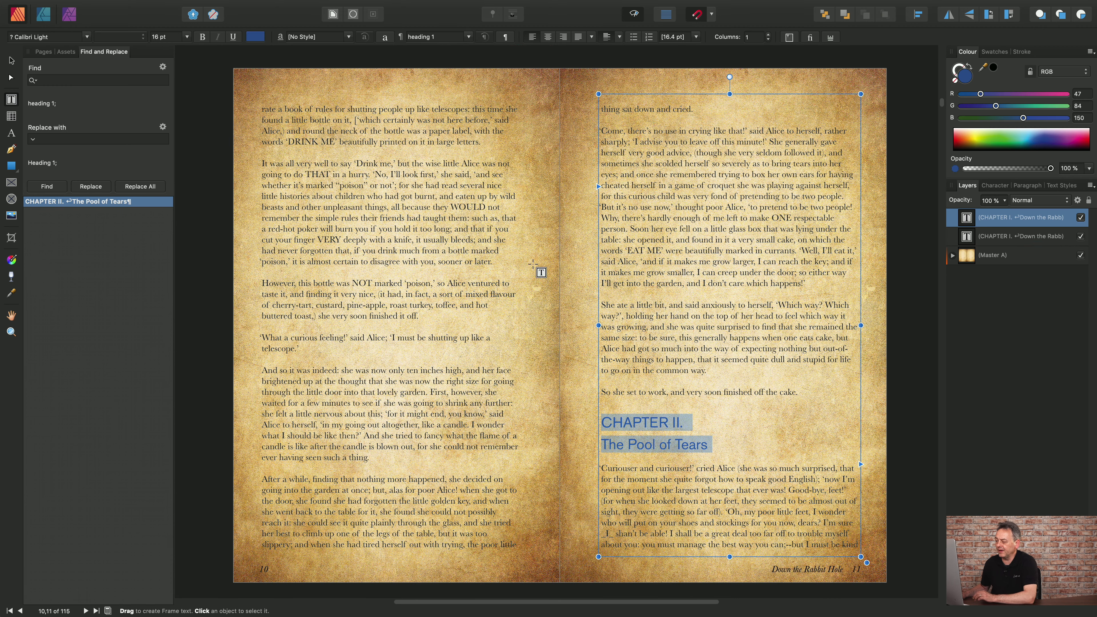
Compare the paragraph styles of the "CHAPTER I. Down the Rabbit Hole" and "CHAPTER III. A Caucus-Race and a Long Tale" headings
scroll(638, 261, "up", 10)
scroll(637, 260, "up", 15)
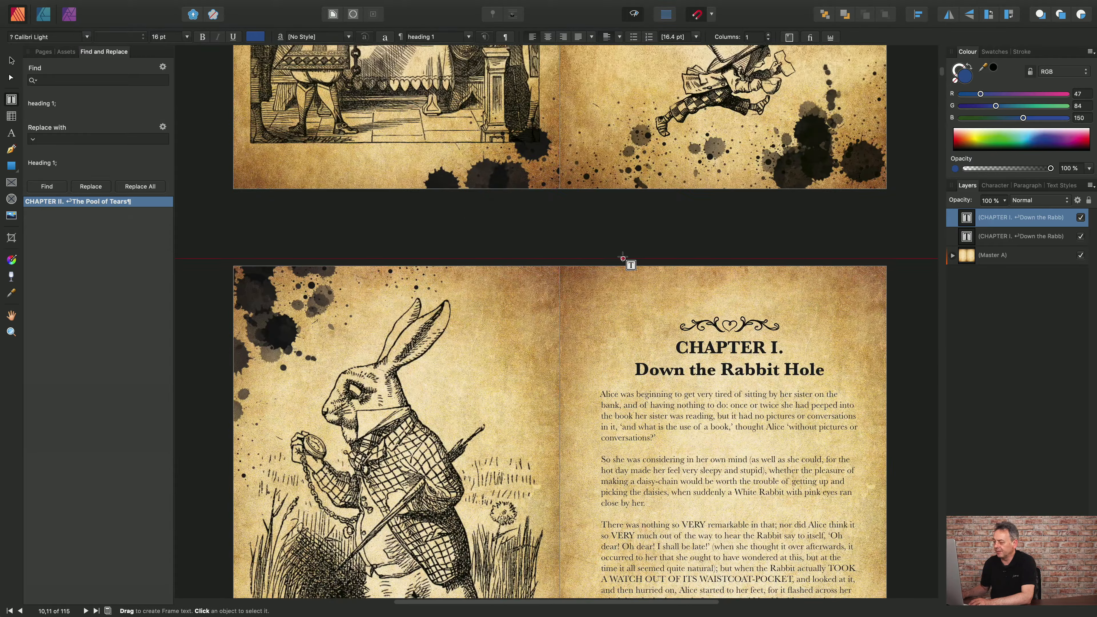
scroll(624, 258, "down", 3)
left_click(735, 280)
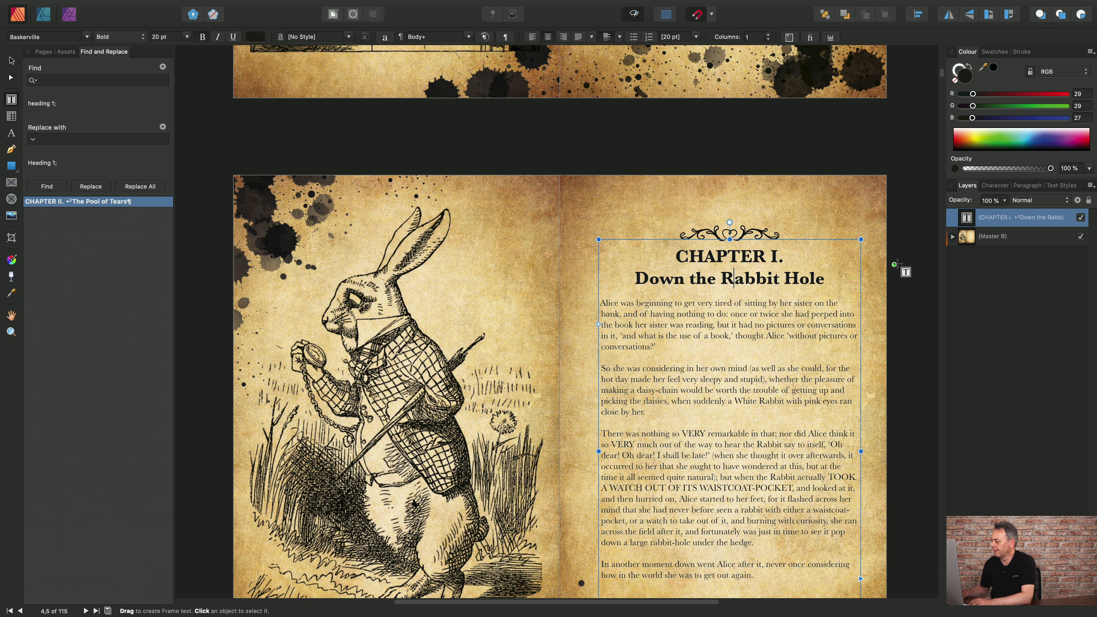
scroll(709, 270, "down", 10)
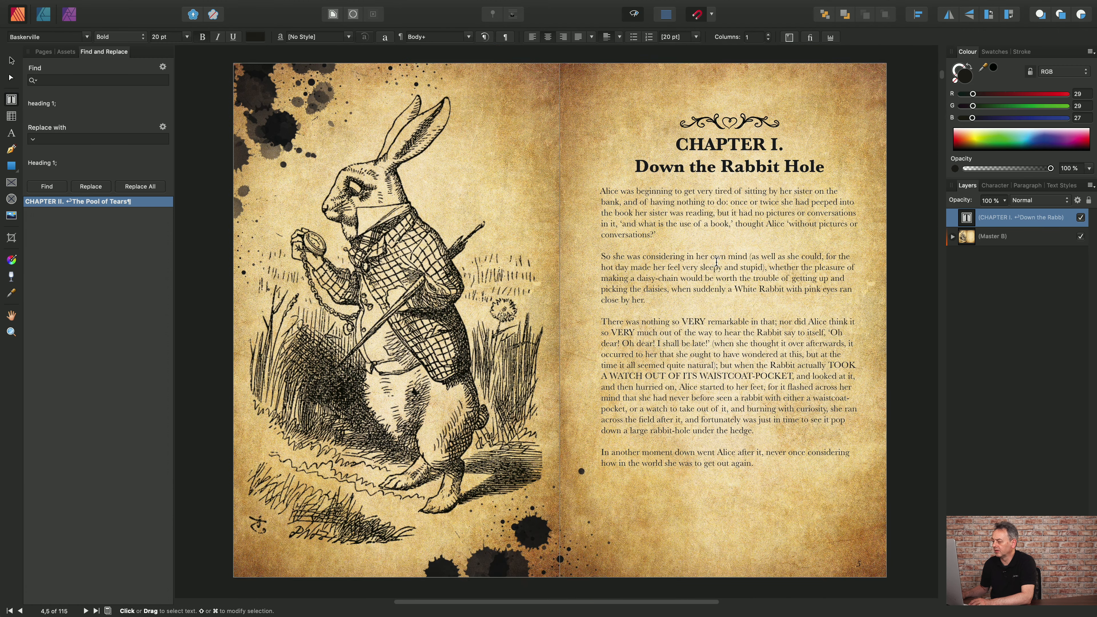
scroll(716, 262, "down", 20)
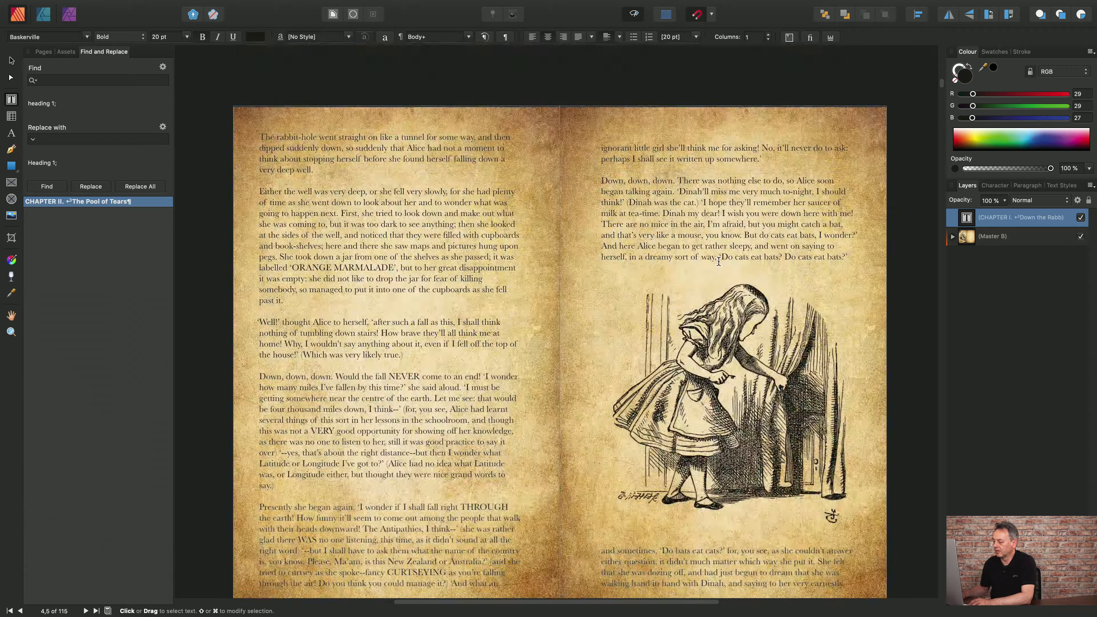
scroll(732, 254, "down", 20)
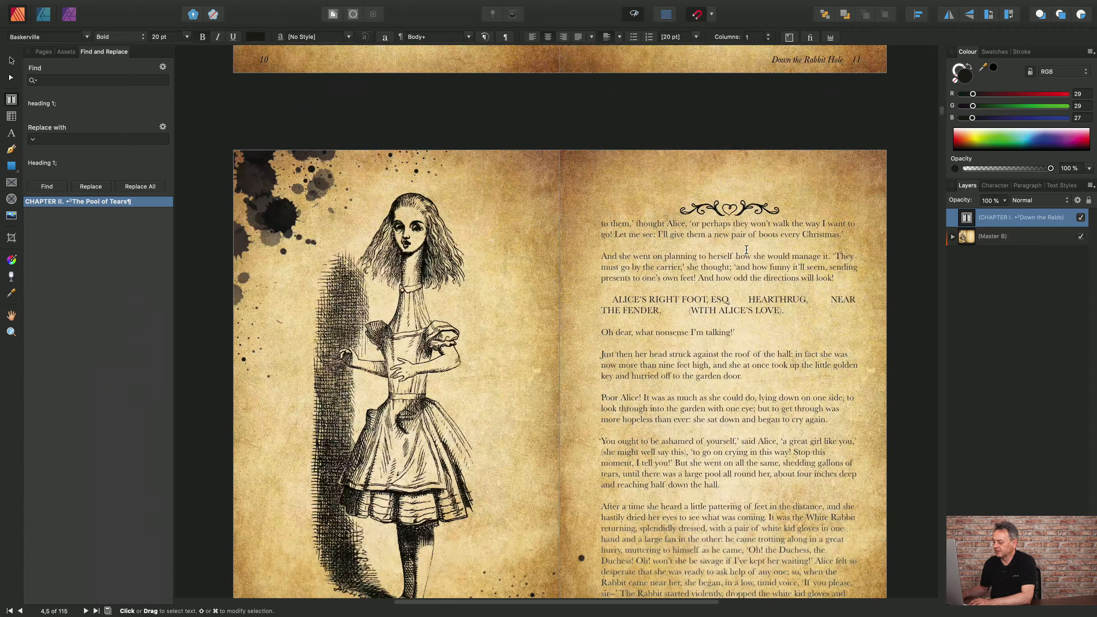
scroll(751, 256, "down", 20)
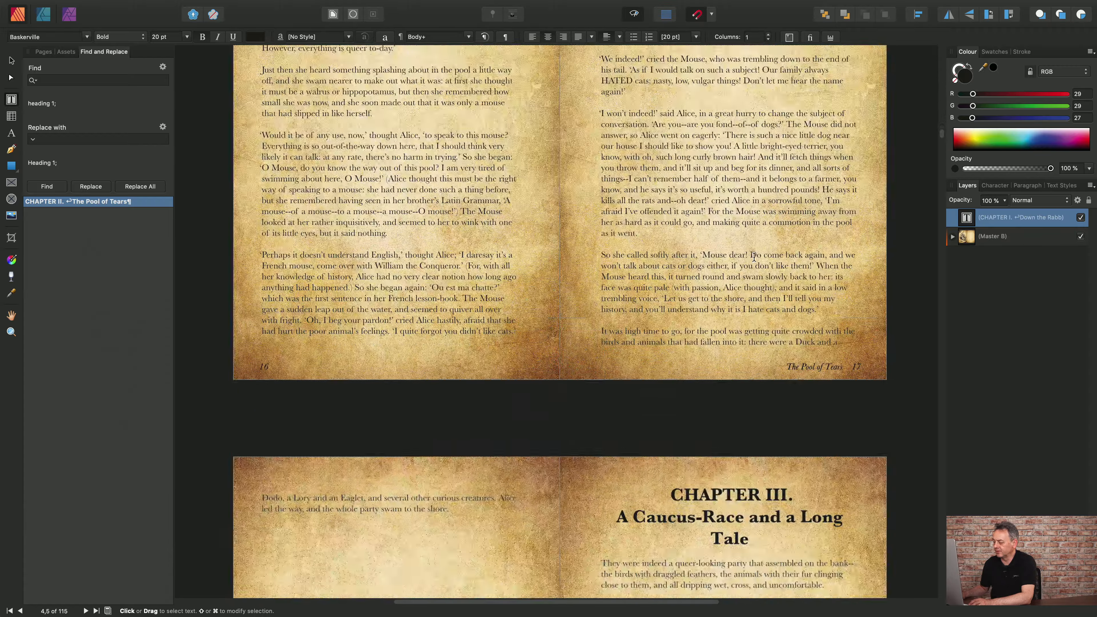
left_click(762, 305)
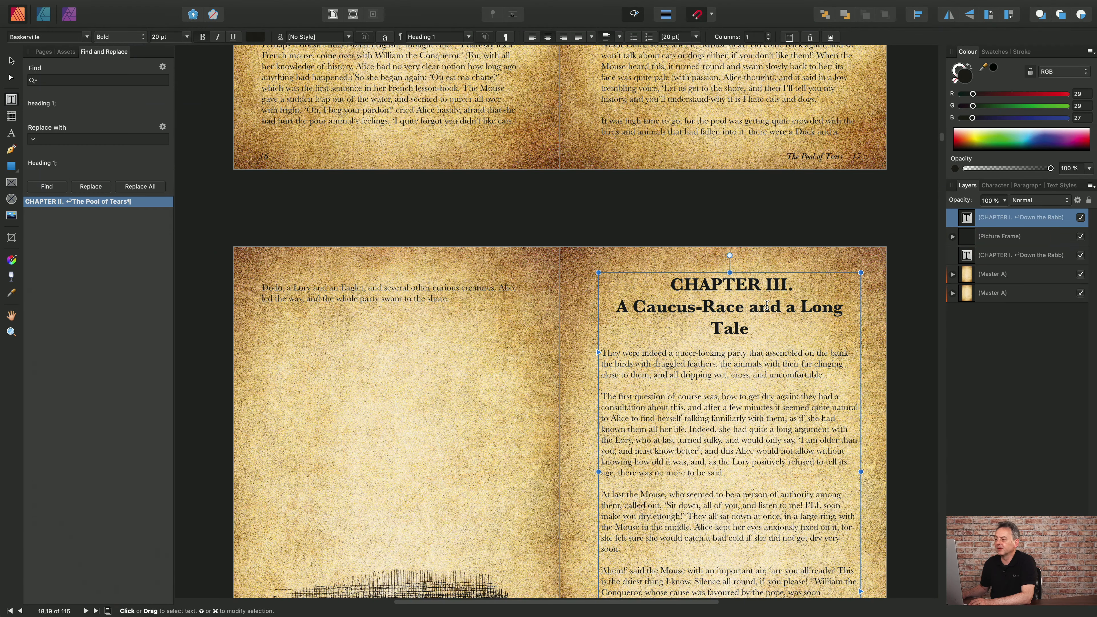
Apply the Heading 1 paragraph style to the "CHAPTER II. The Pool of Tears" heading and check its new position
scroll(728, 261, "up", 15)
scroll(727, 261, "up", 20)
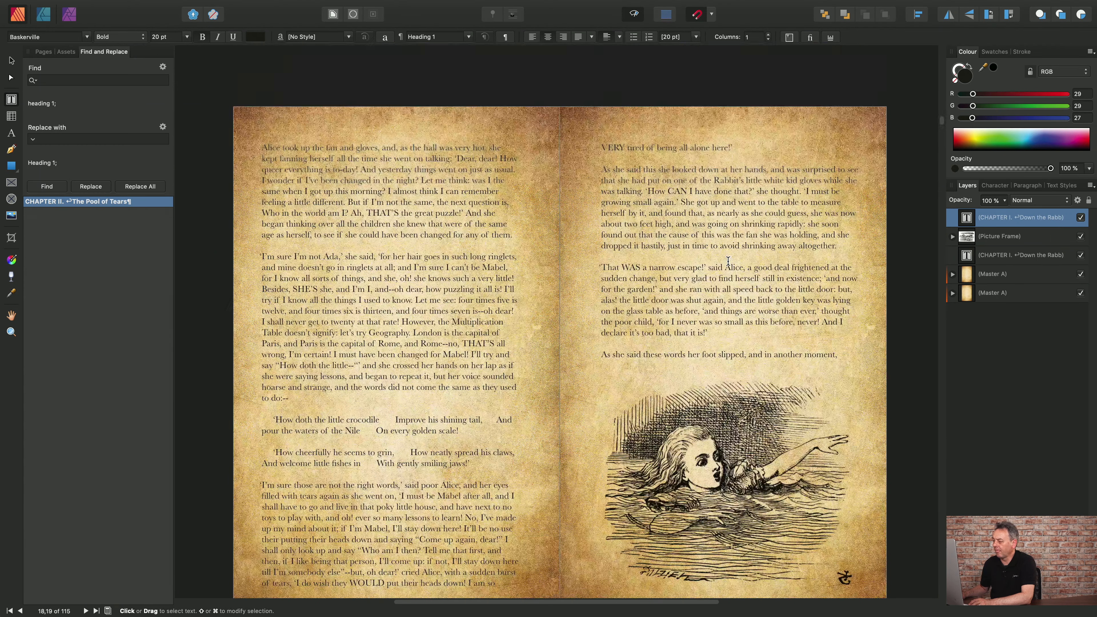
scroll(728, 261, "up", 2)
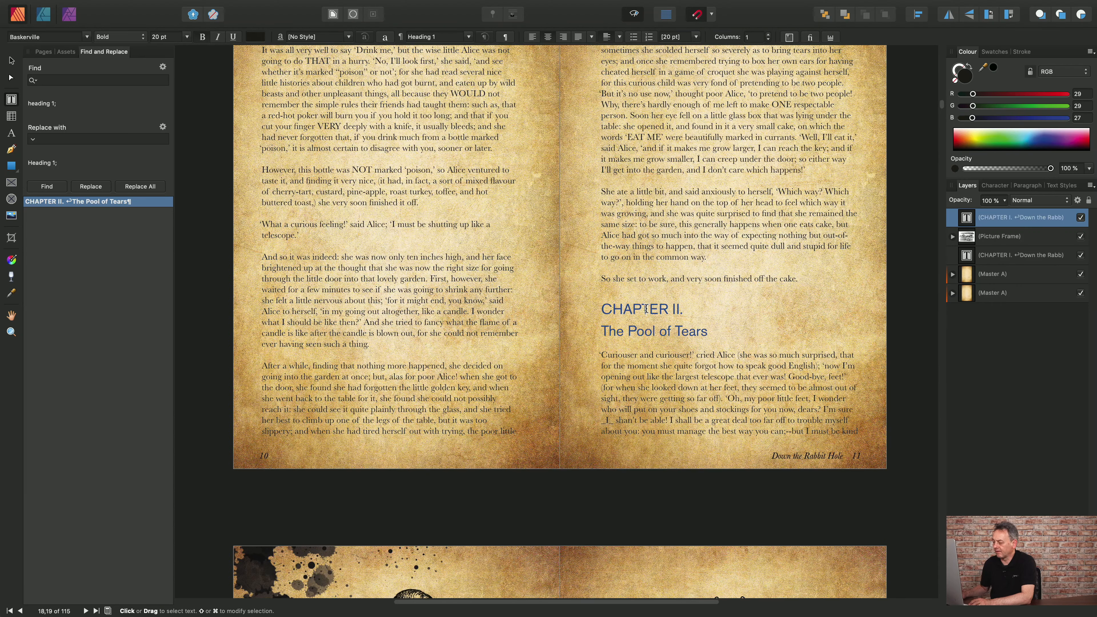
left_click(649, 324)
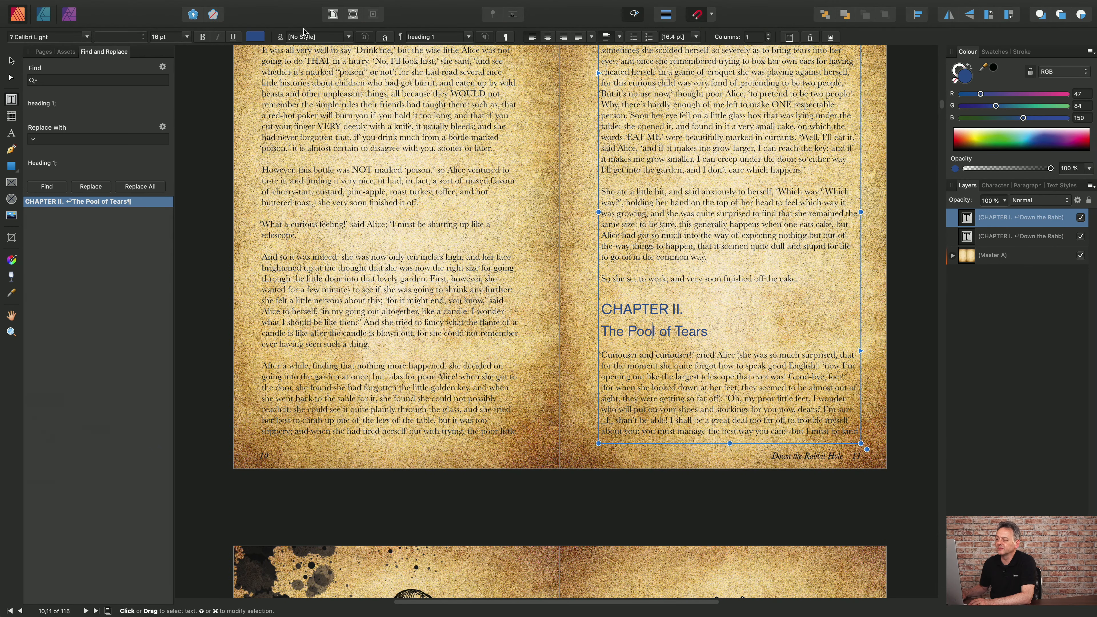
left_click(469, 38)
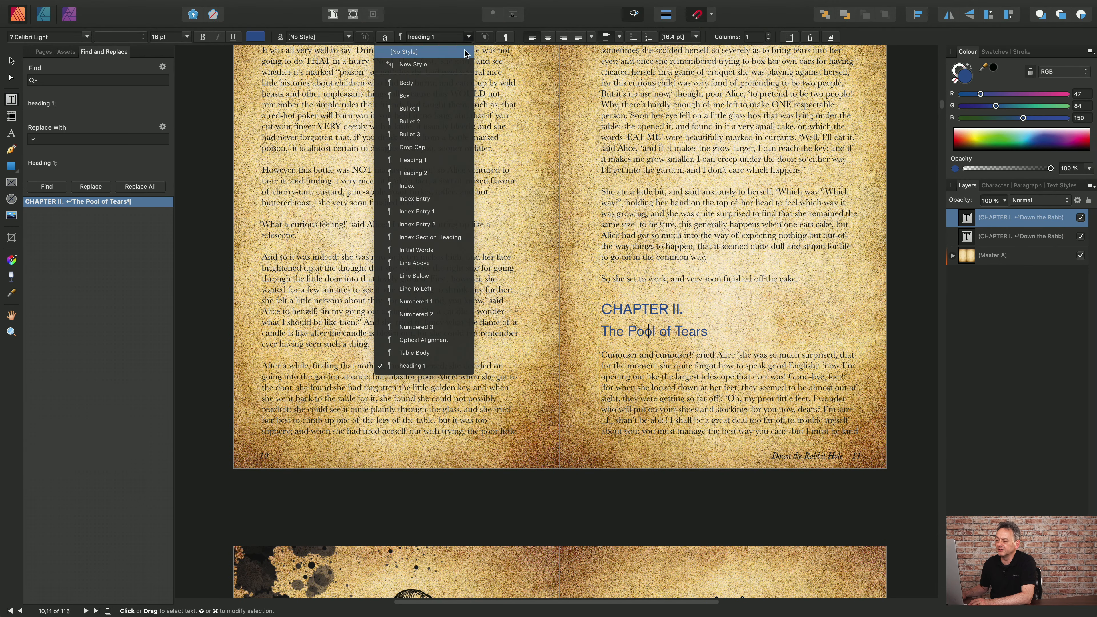
left_click(446, 160)
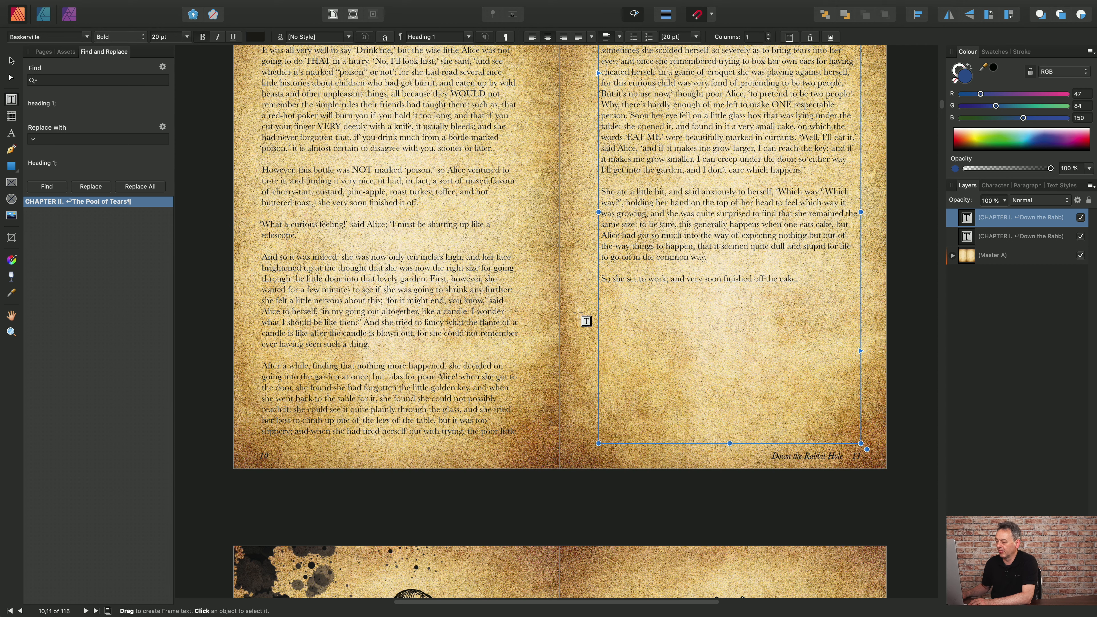
scroll(596, 311, "down", 5)
scroll(603, 307, "down", 4)
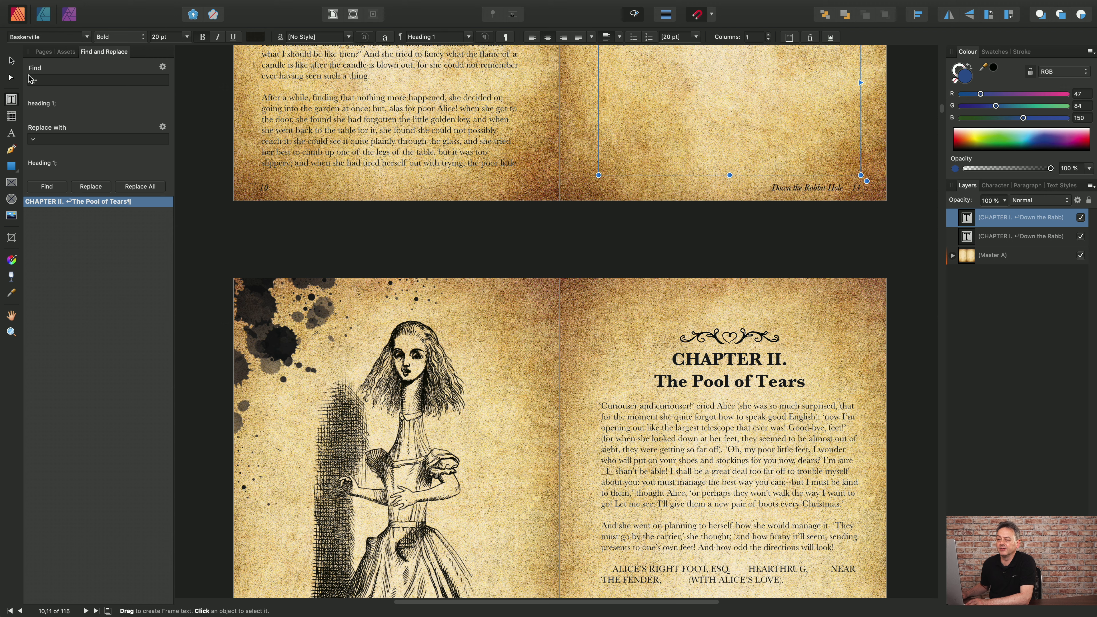
Reset the format criteria of both the search and the replacement
left_click(162, 68)
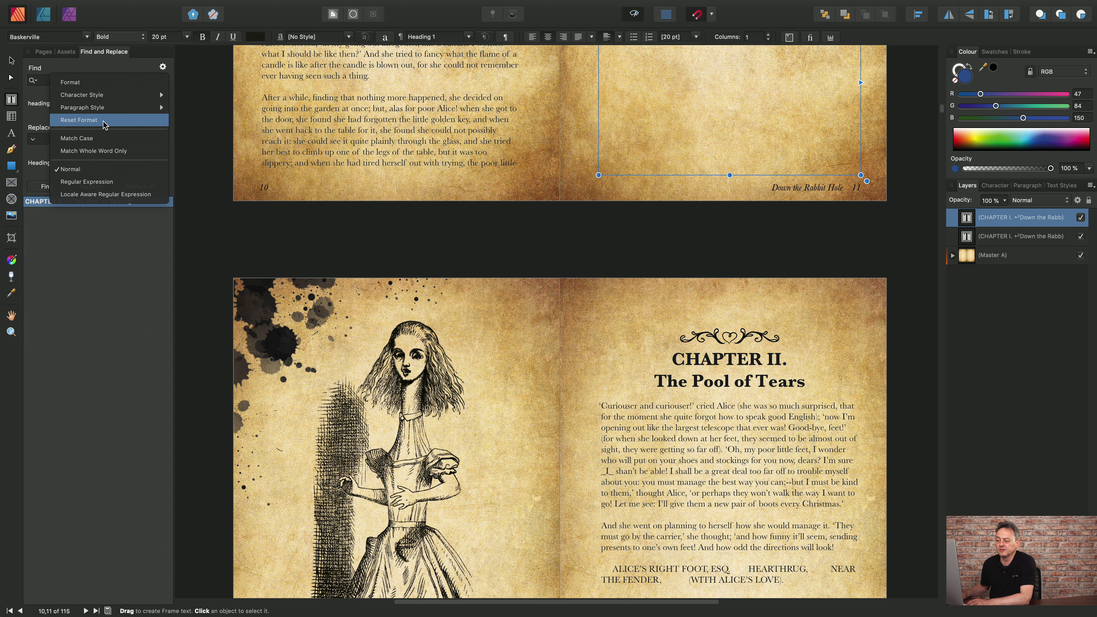
left_click(104, 123)
left_click(162, 96)
left_click(141, 150)
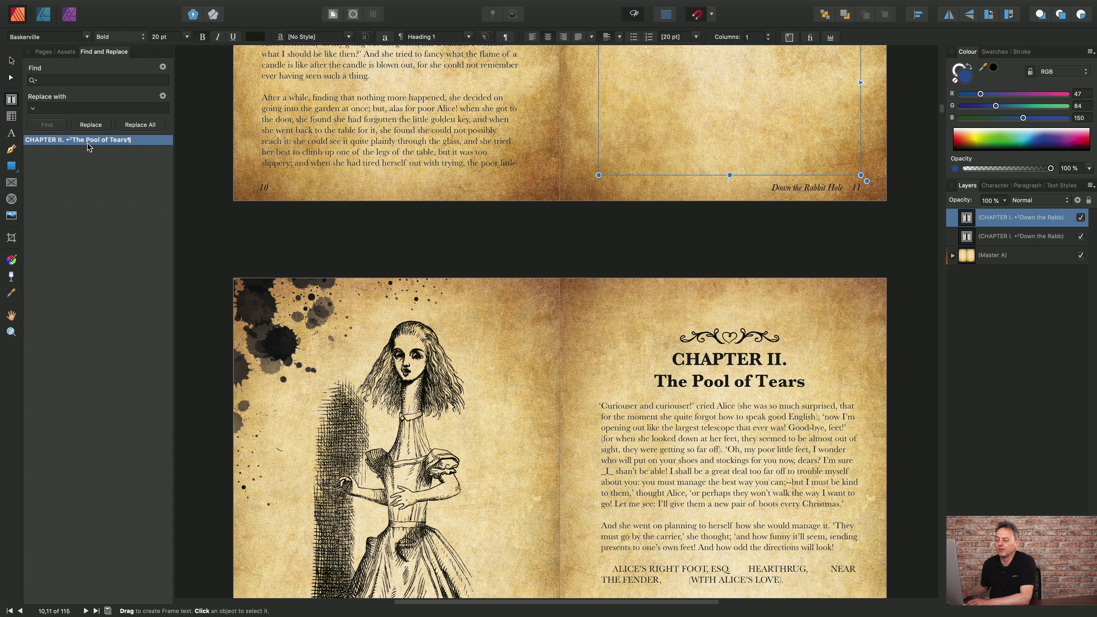
Find all occurrences of two consecutive paragraph breaks, with a single paragraph break as the replacement
left_click(34, 81)
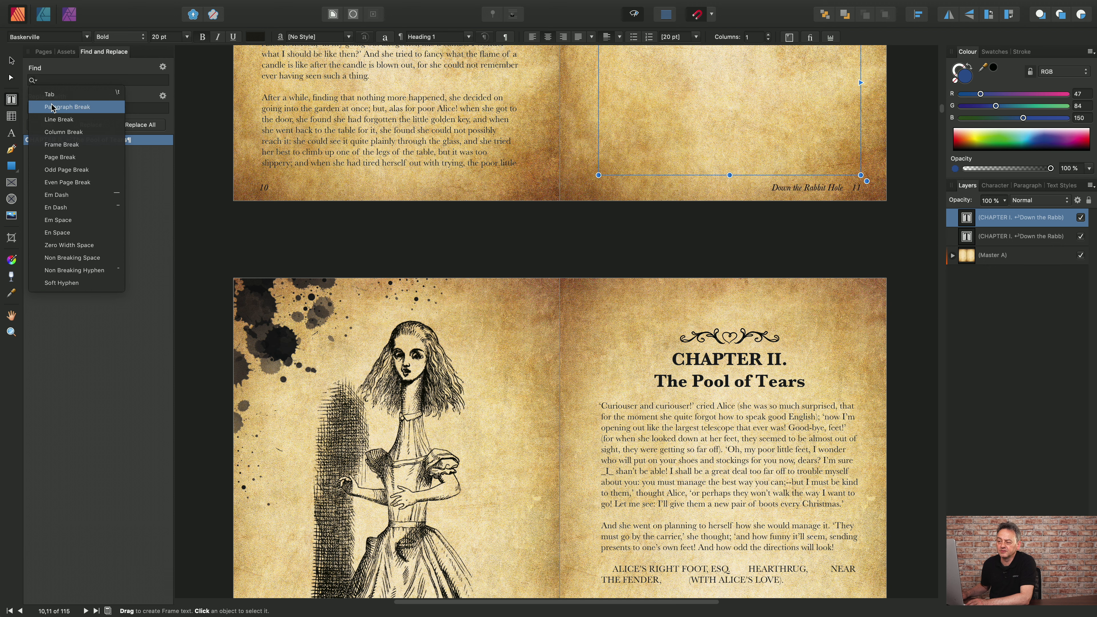
left_click(59, 108)
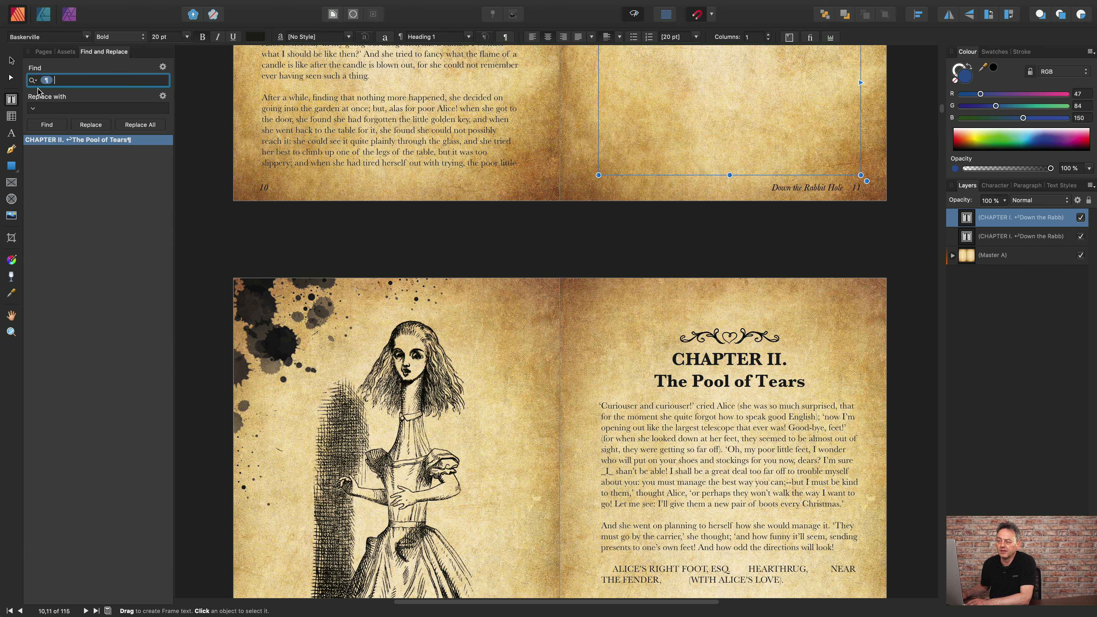
left_click(38, 82)
left_click(62, 109)
left_click(34, 107)
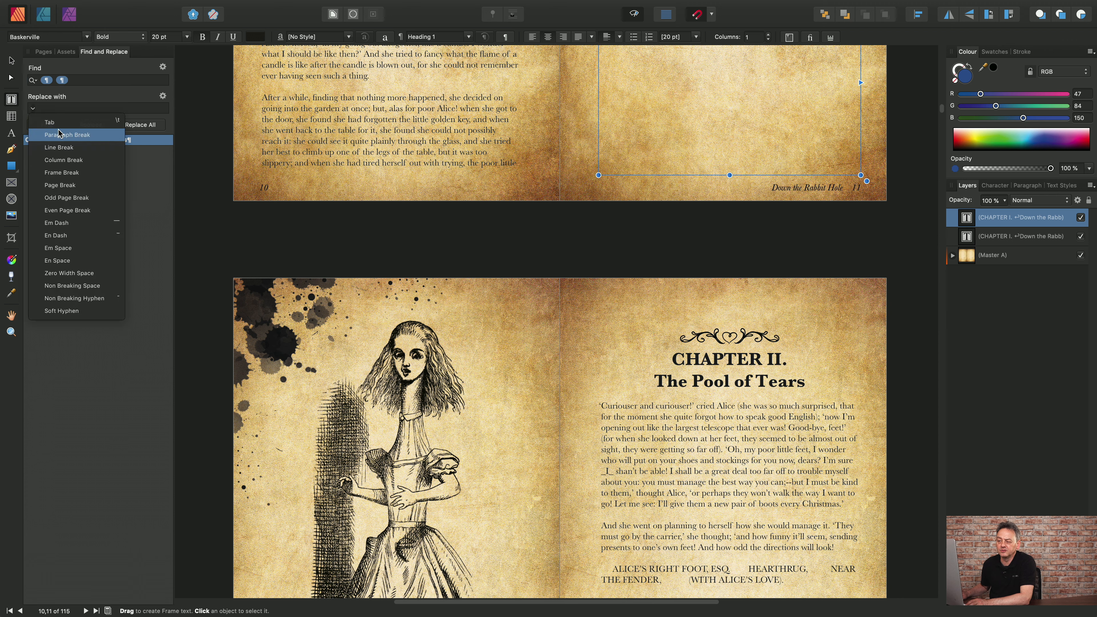
left_click(67, 135)
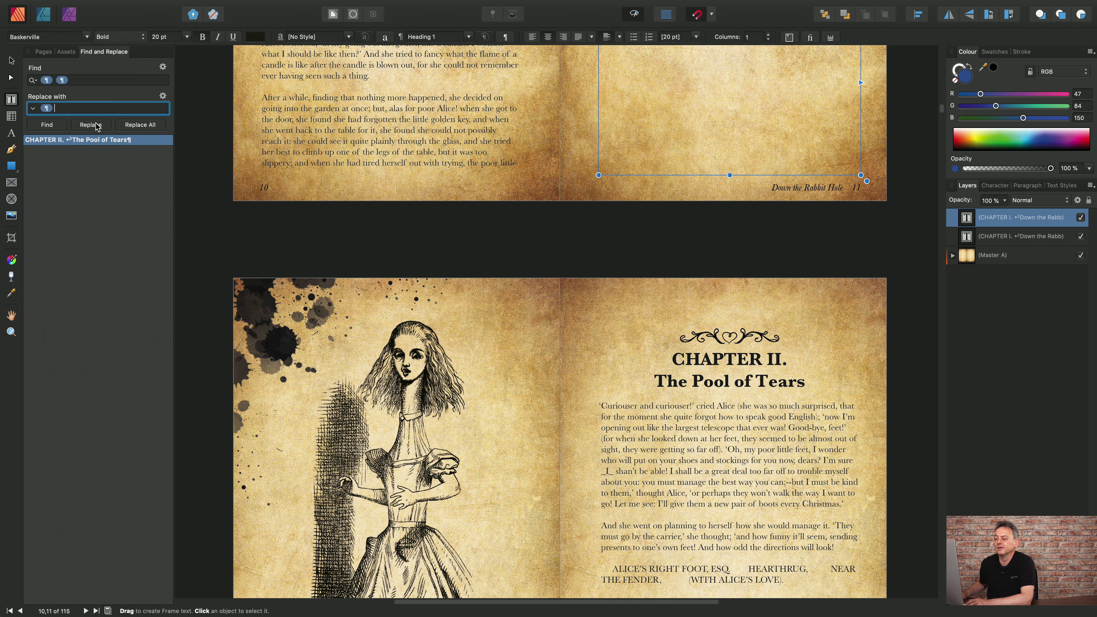
left_click(48, 126)
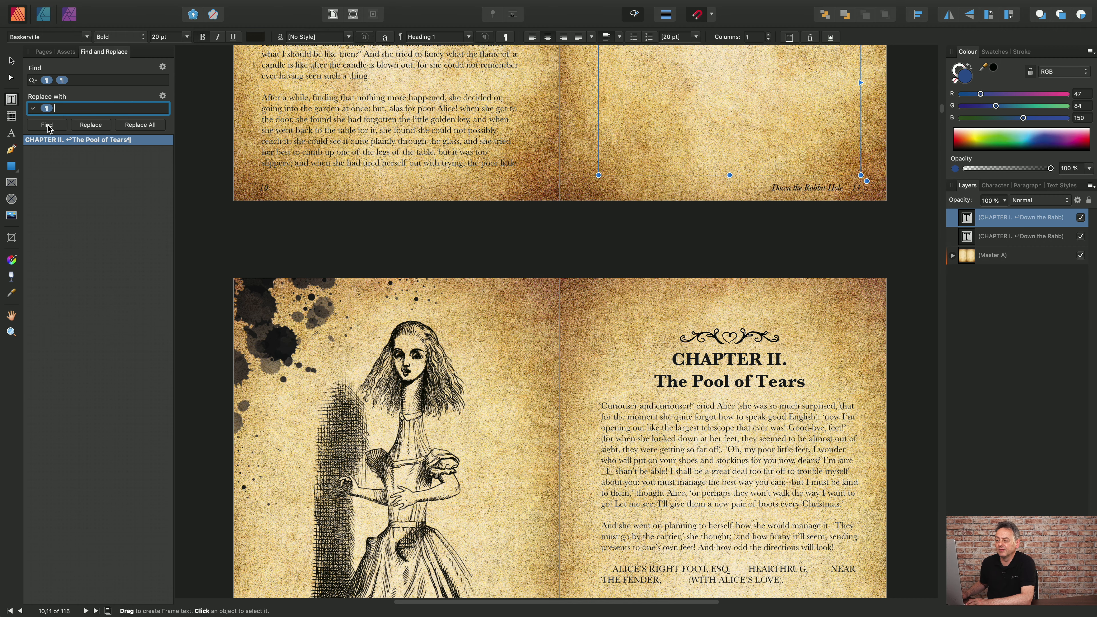
left_click(47, 125)
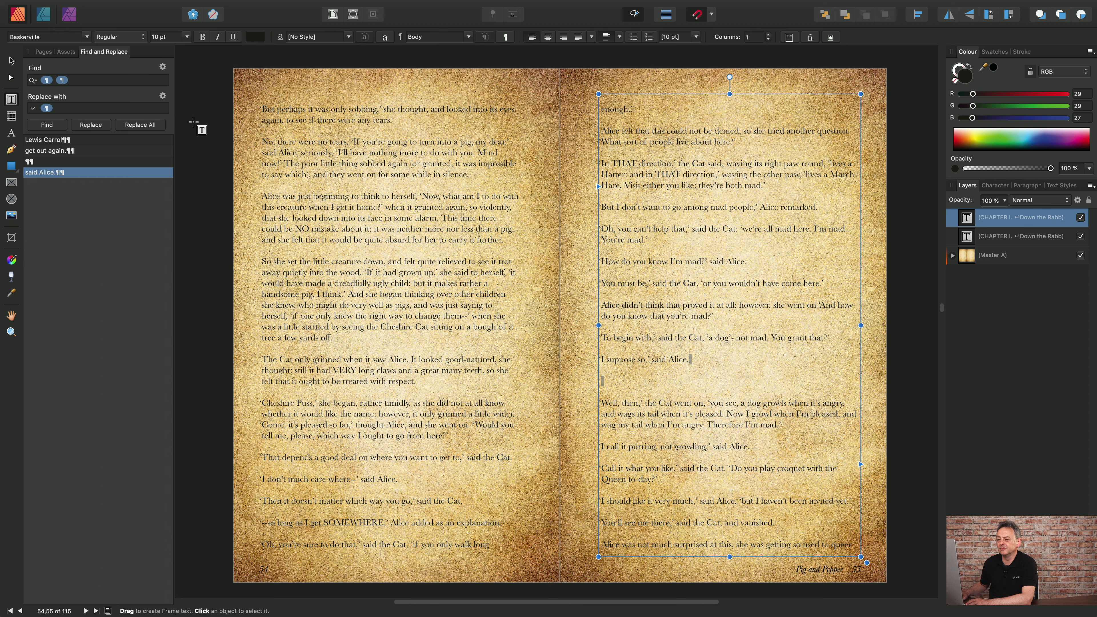
Replace the double paragraph breaks one at a time with single ones, covering the "get out again.", empty-line and "said Alice." matches
left_click(91, 125)
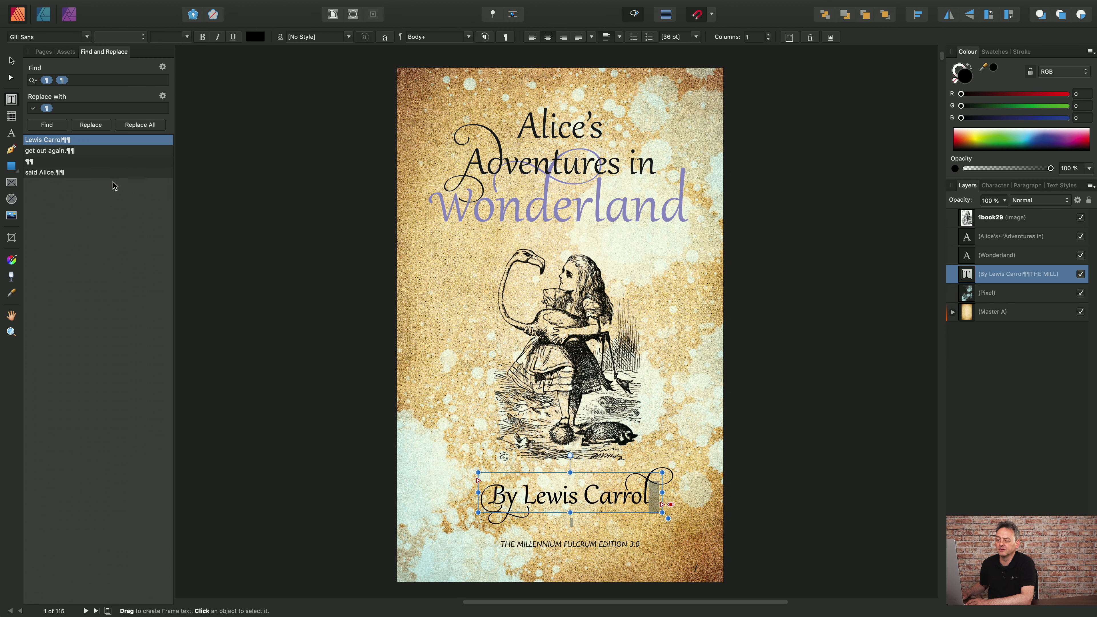
left_click(51, 173)
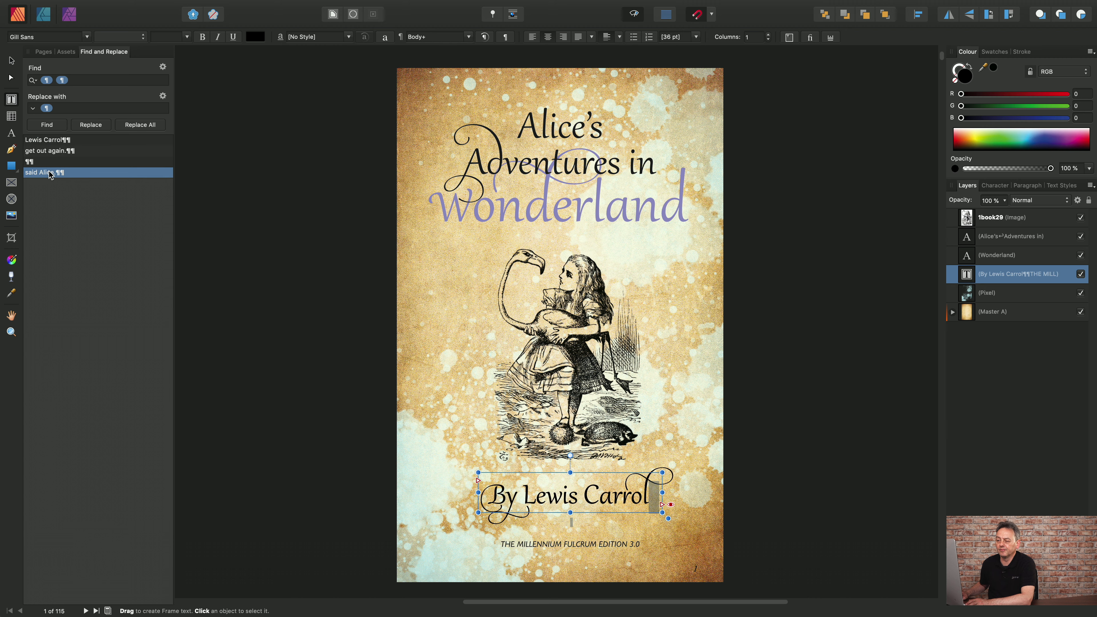
left_click(57, 154)
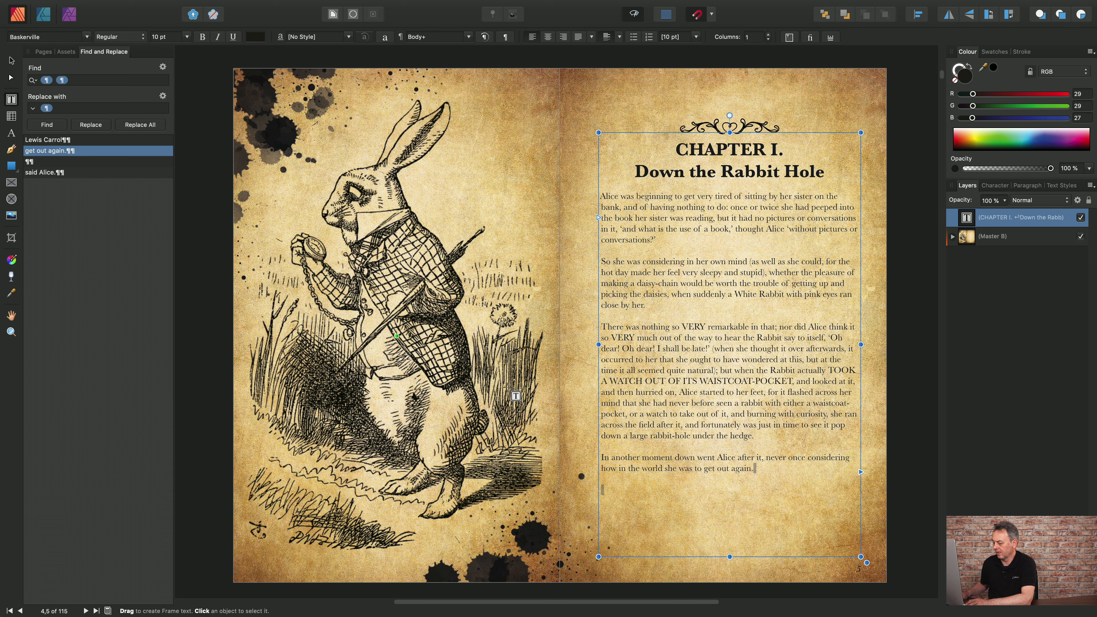
left_click(97, 129)
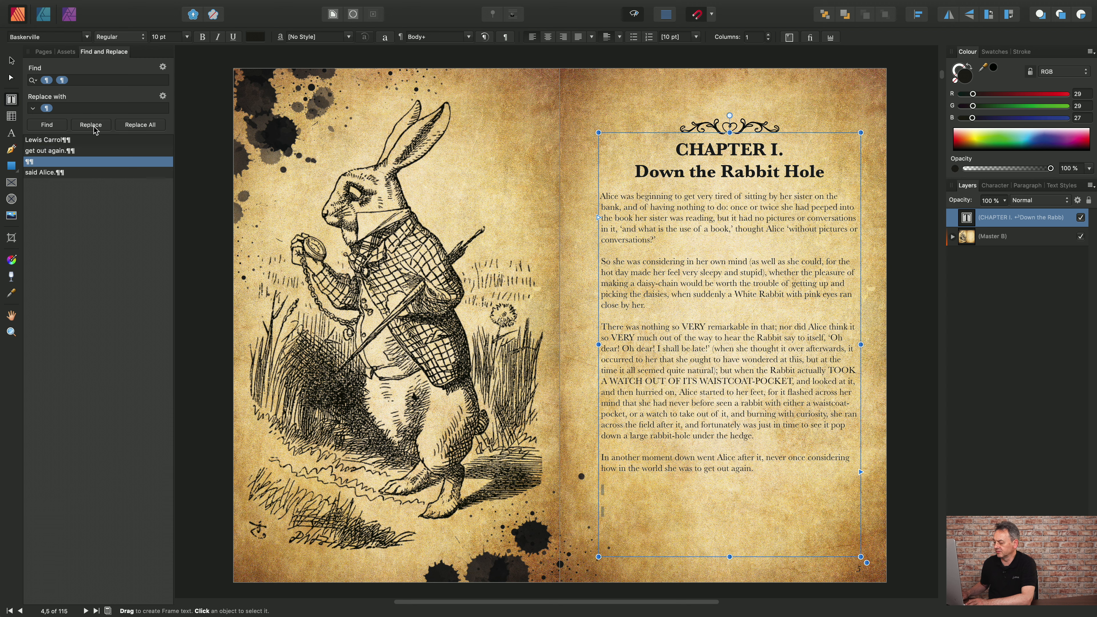
left_click(774, 476)
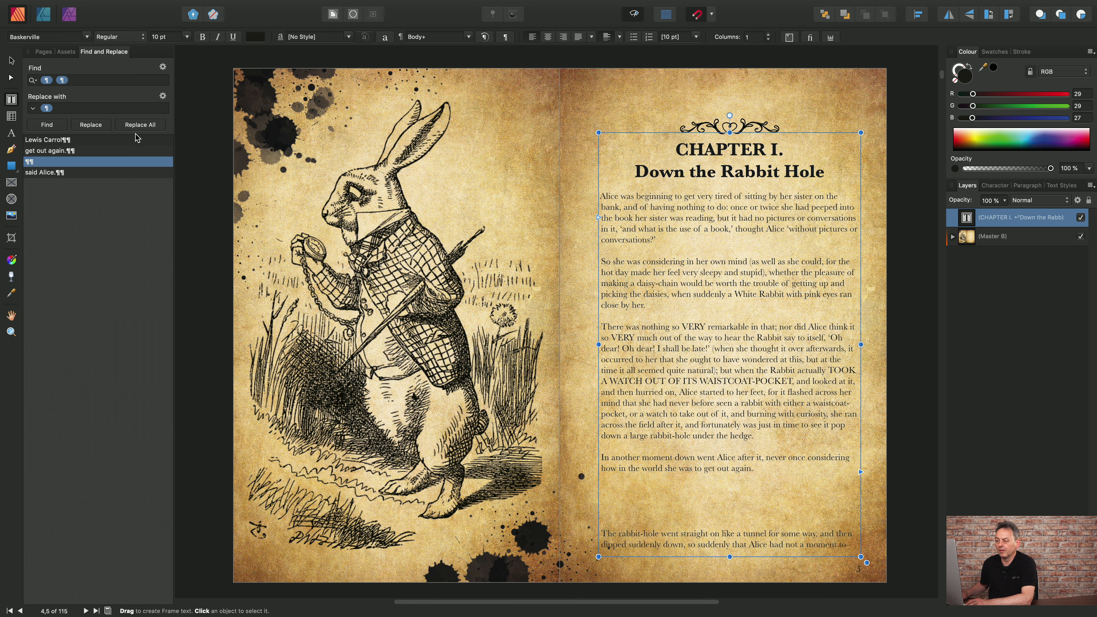
left_click(93, 129)
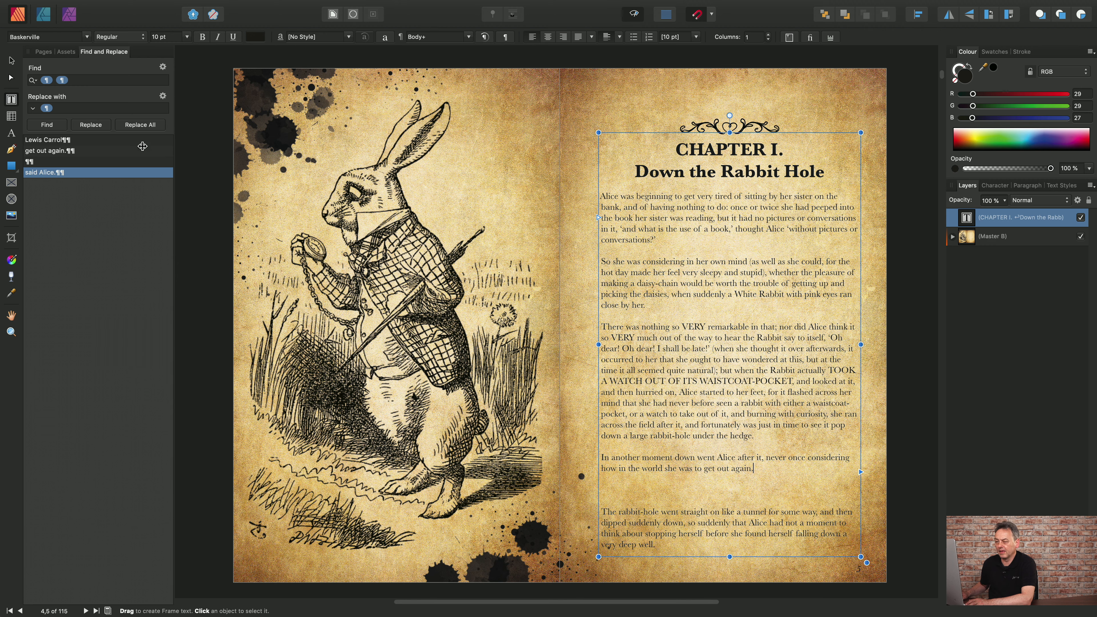
left_click(94, 127)
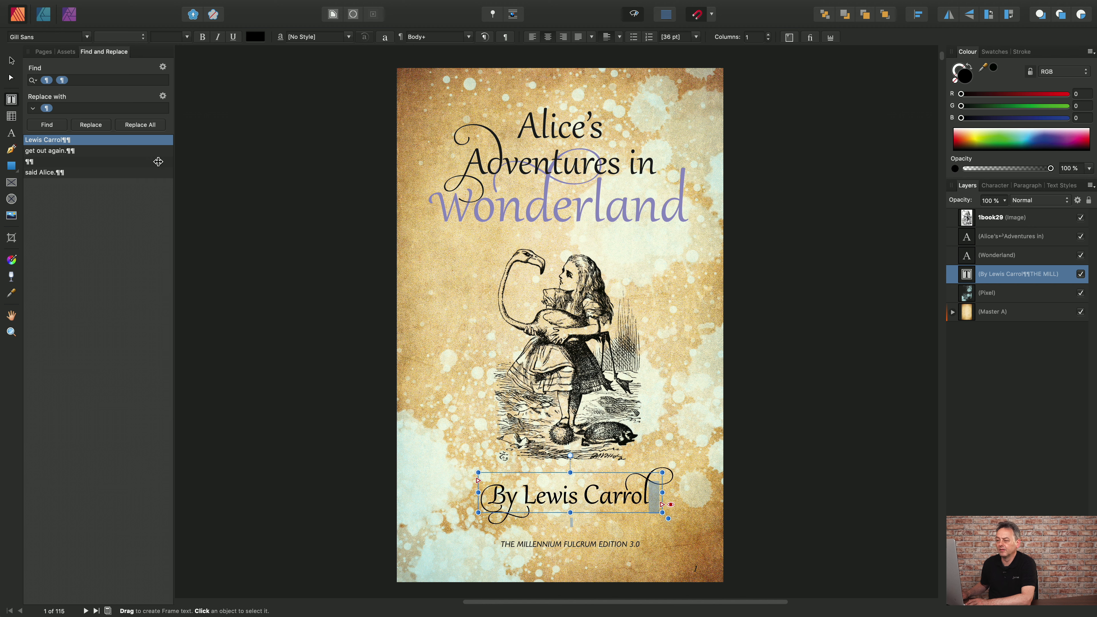
Go to pages 4,5 and inspect the paragraph spacing at the end of the "Down the Rabbit Hole" text
left_click(43, 53)
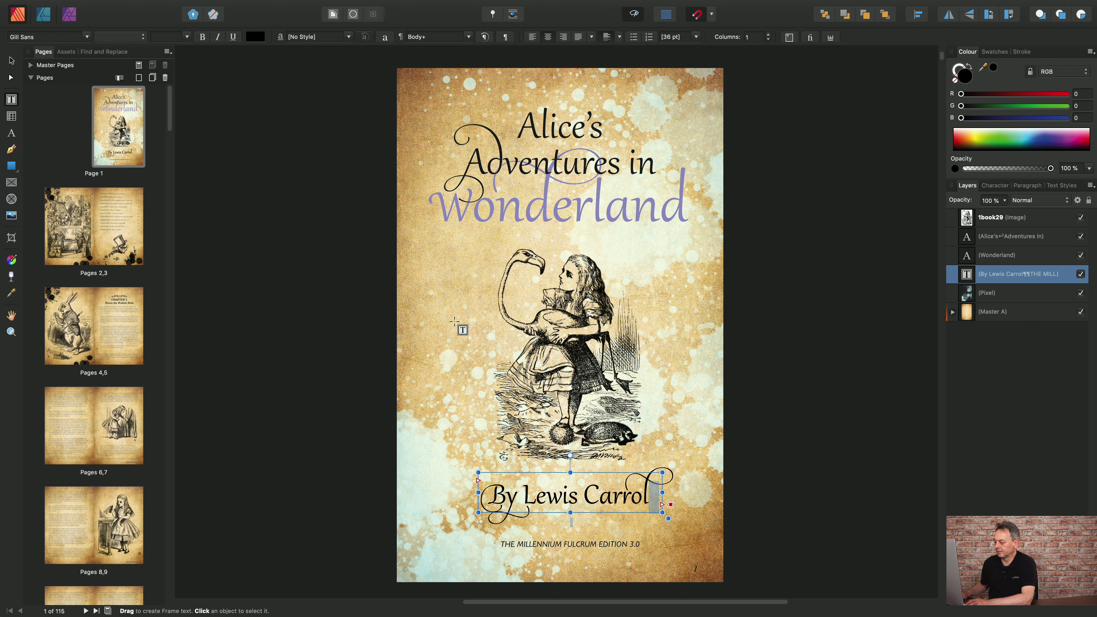
double_click(116, 303)
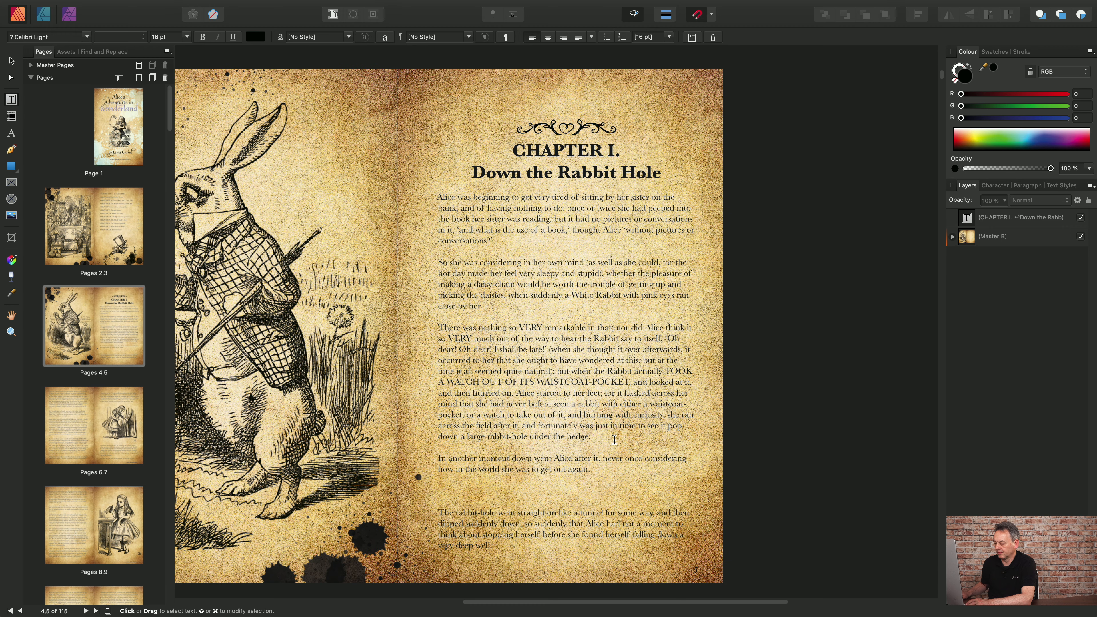
left_click(684, 431)
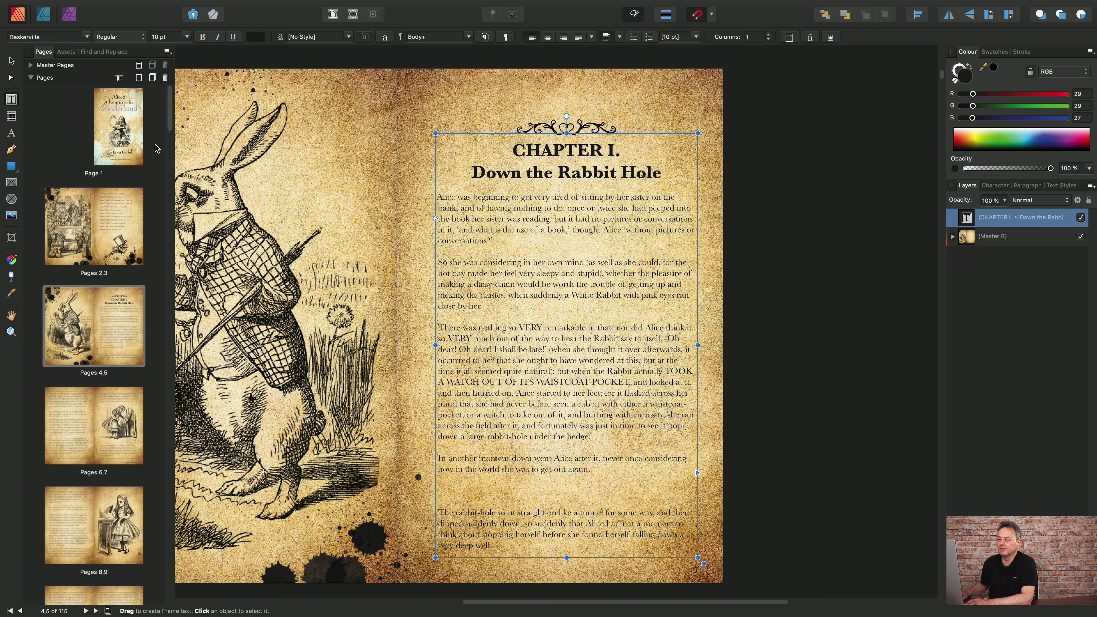
Search again for double paragraph breaks and replace the one after "get out again." with a single paragraph break
left_click(96, 52)
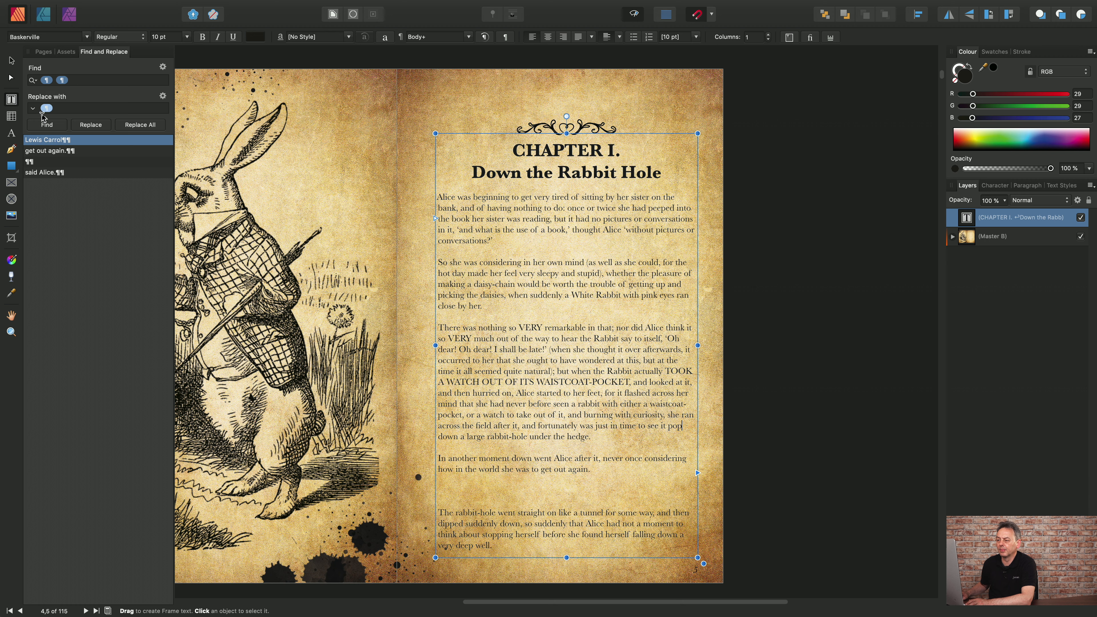
left_click(47, 129)
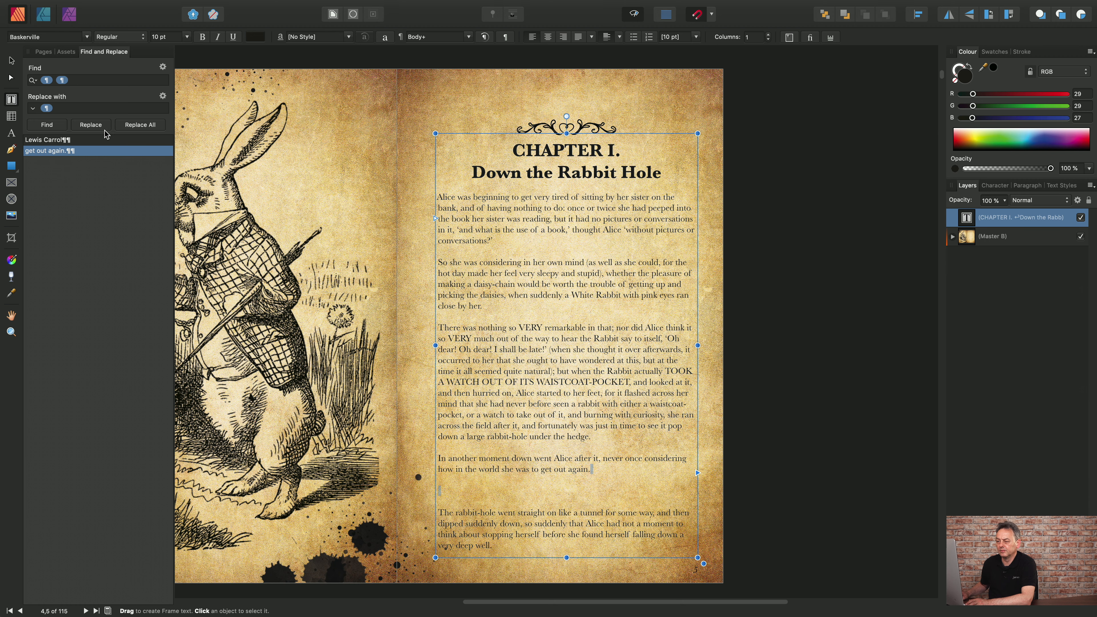
left_click(95, 126)
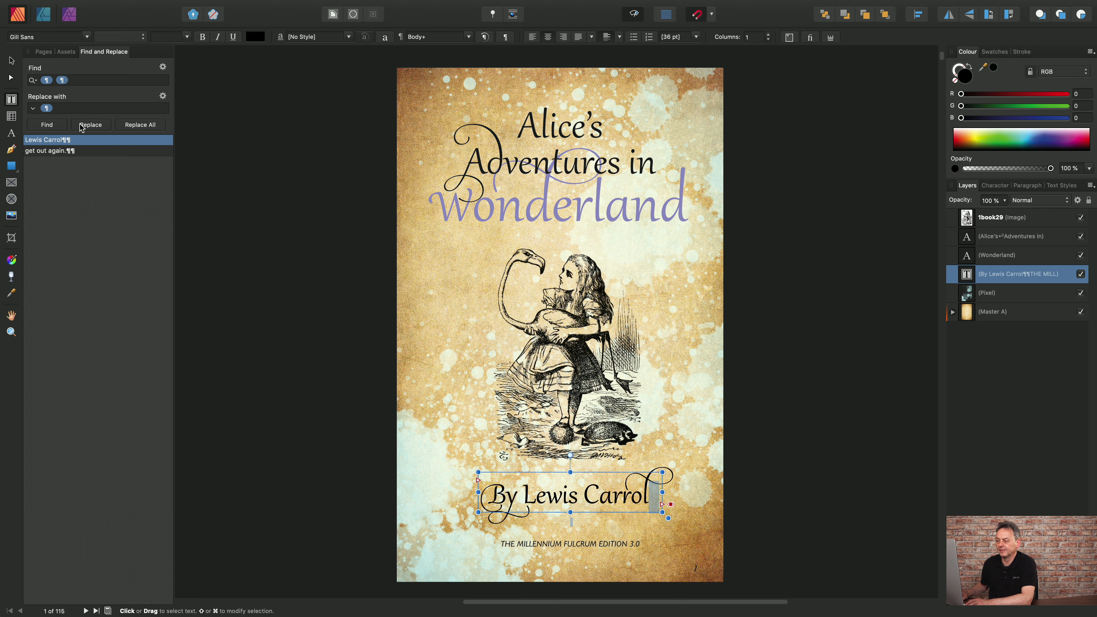
Return to the pages 4,5 spread and check the gap between the last two paragraphs of the chapter text
left_click(49, 52)
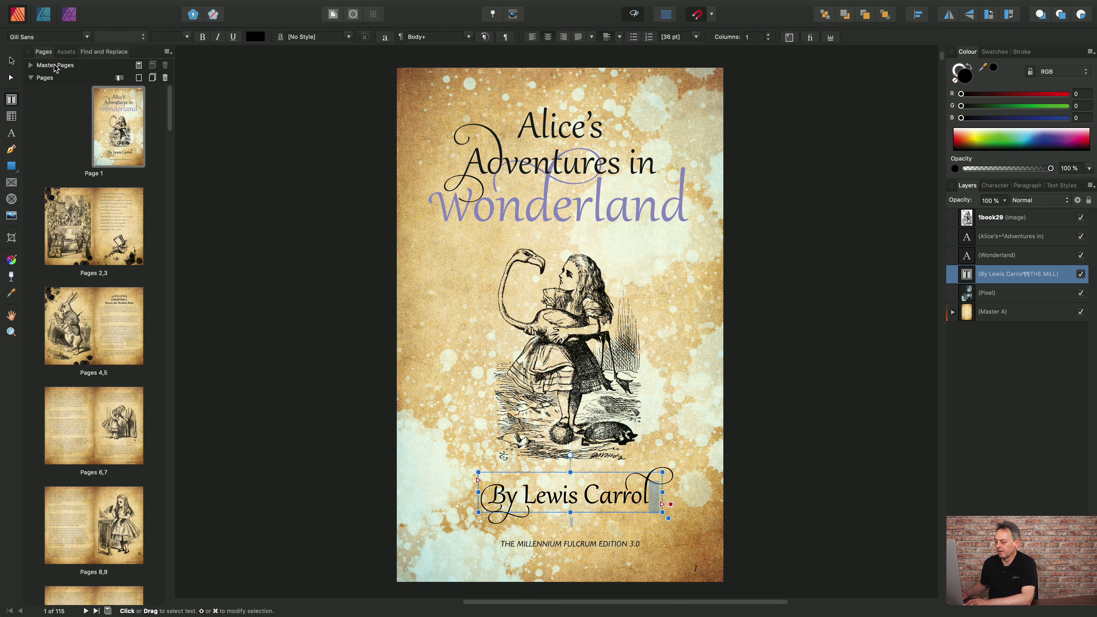
left_click(122, 320)
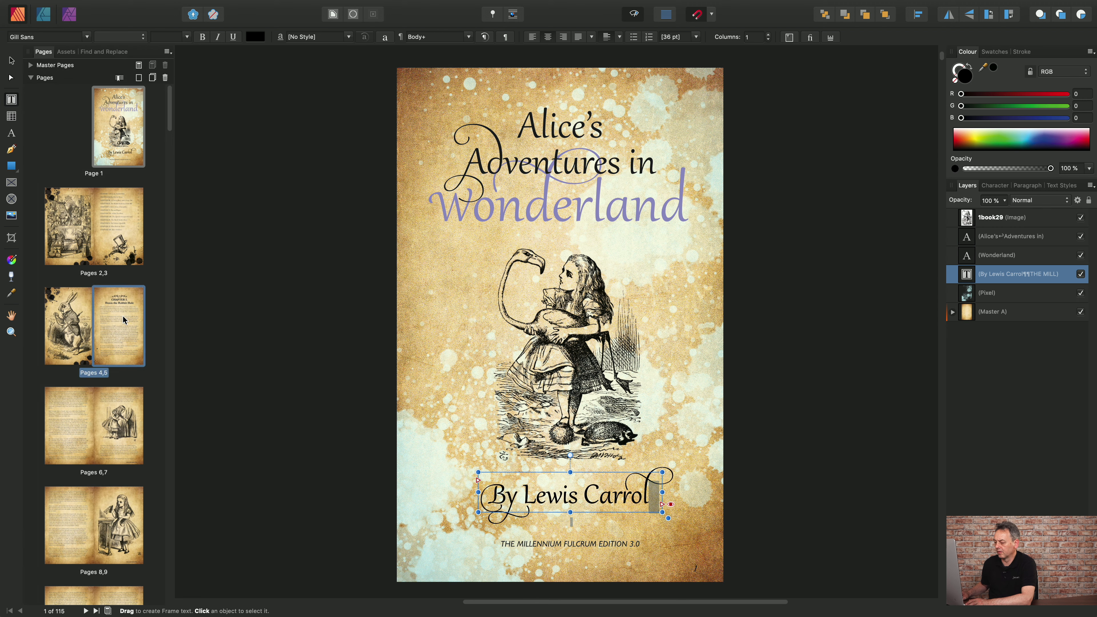
double_click(119, 328)
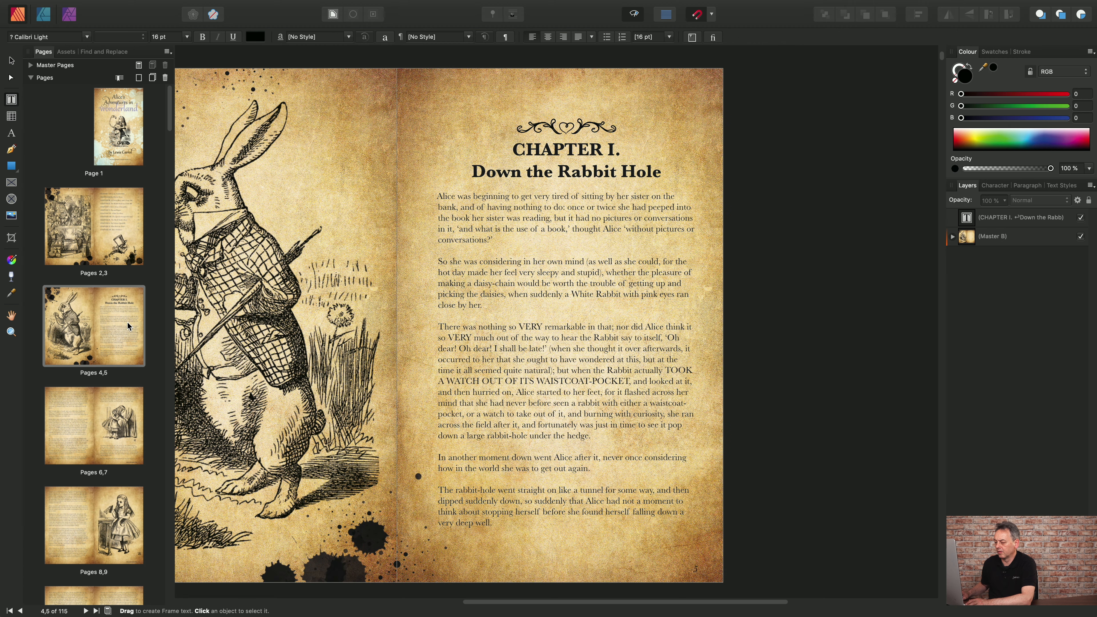